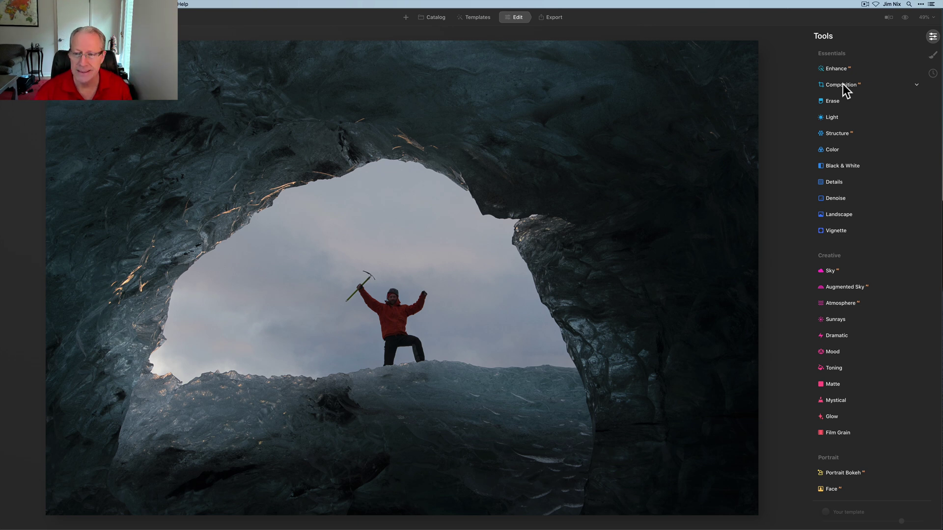
Crop the ice-cave photo to 16:9, trimming the right edge and shifting the frame to centre the climber.
left_click(843, 84)
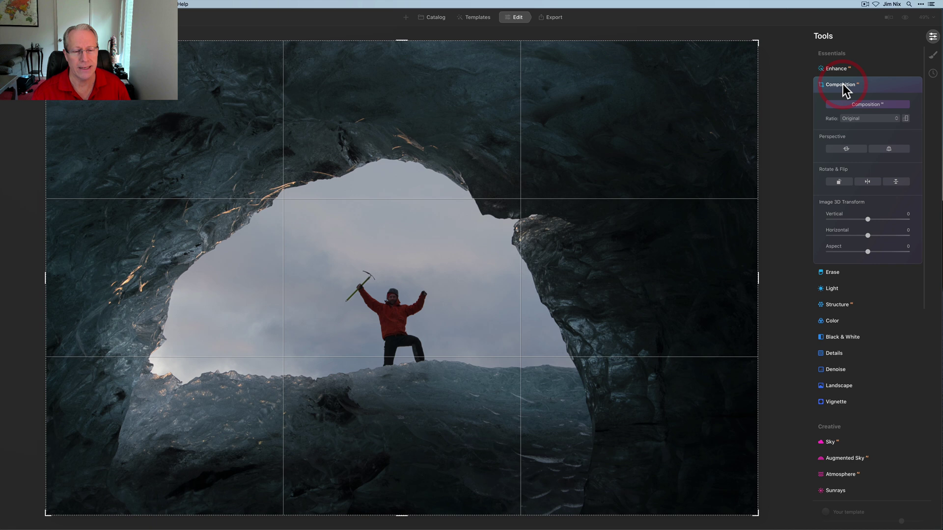
left_click(867, 119)
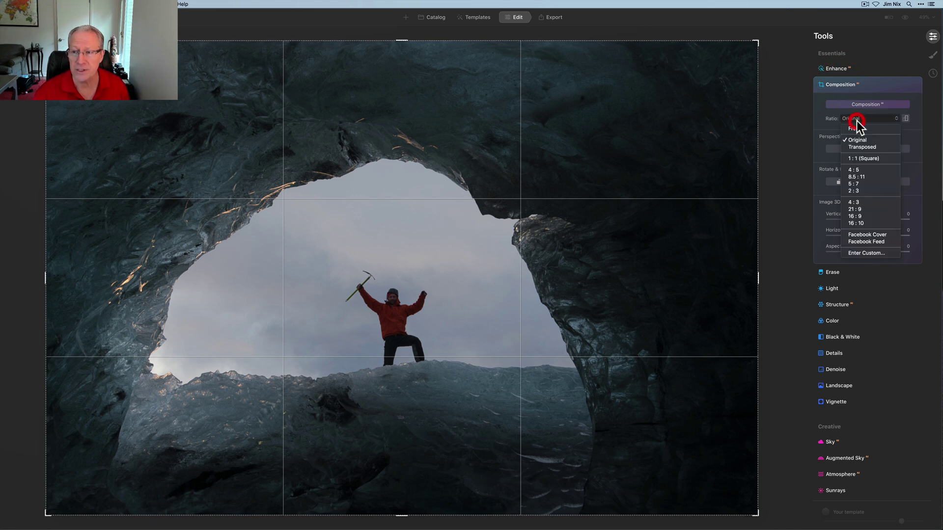
left_click(855, 216)
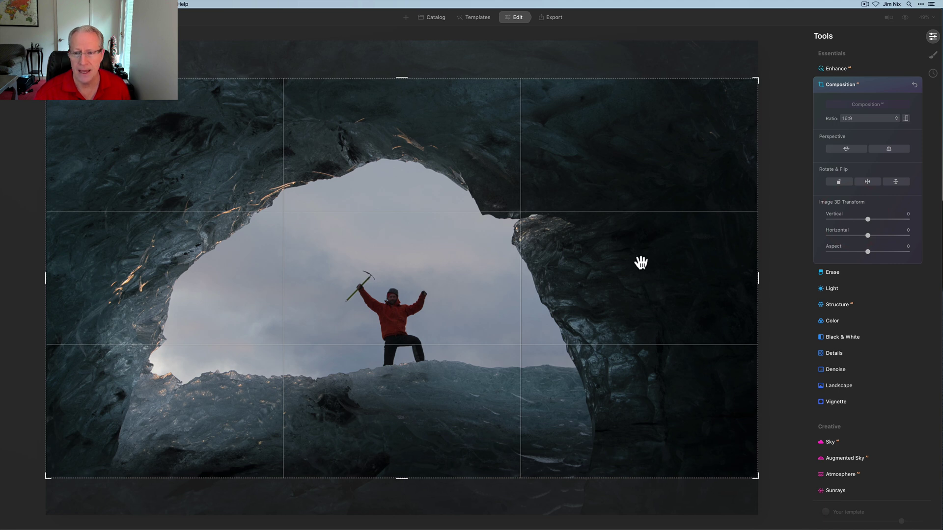
left_click_drag(759, 278, 744, 278)
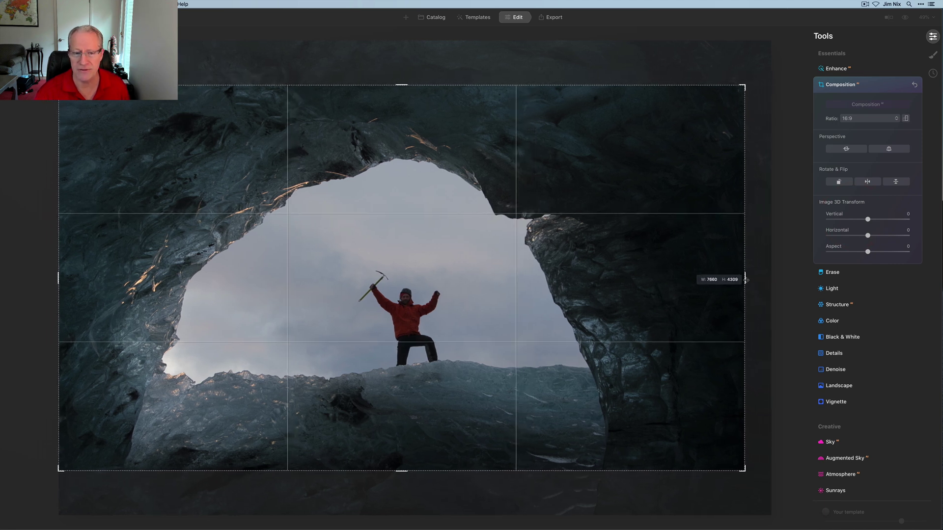
left_click_drag(356, 380, 357, 368)
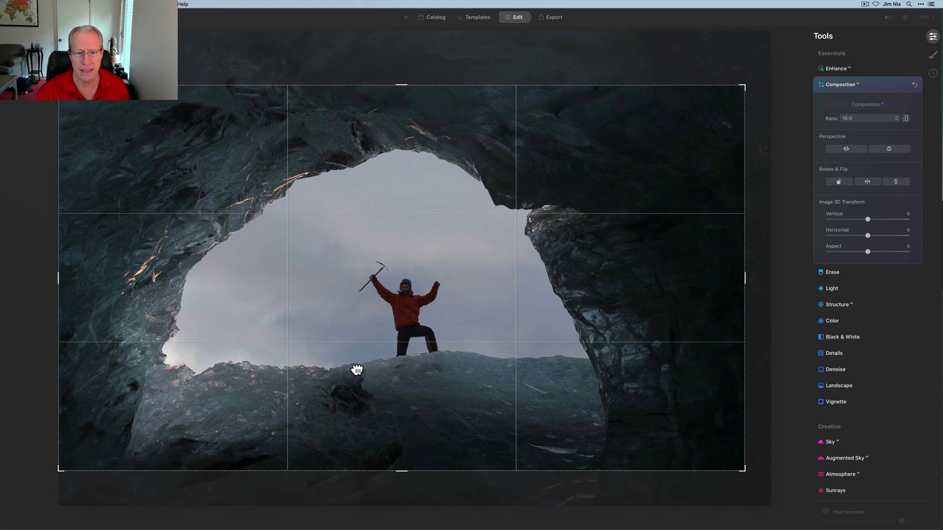
left_click(357, 369)
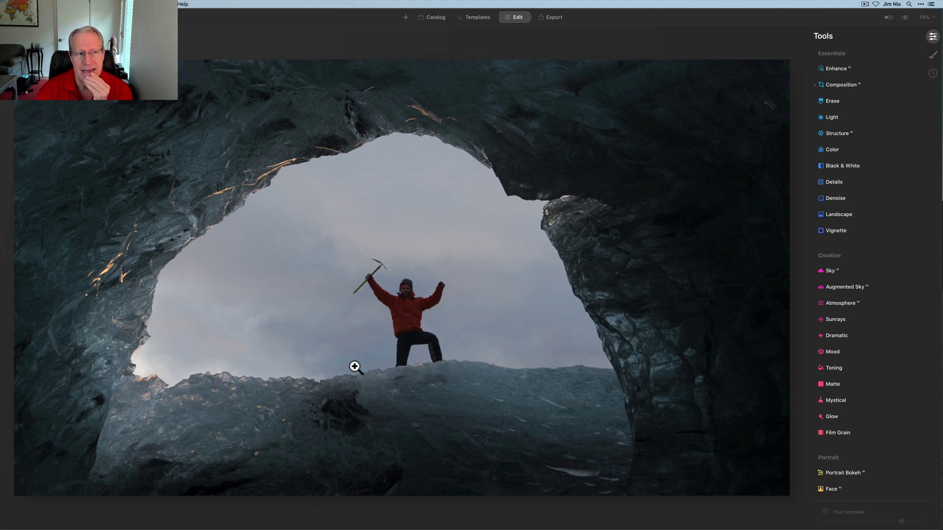
Compare several Accent strengths, reset Enhance, then settle Accent at 42.
left_click(842, 69)
left_click_drag(829, 92, 866, 90)
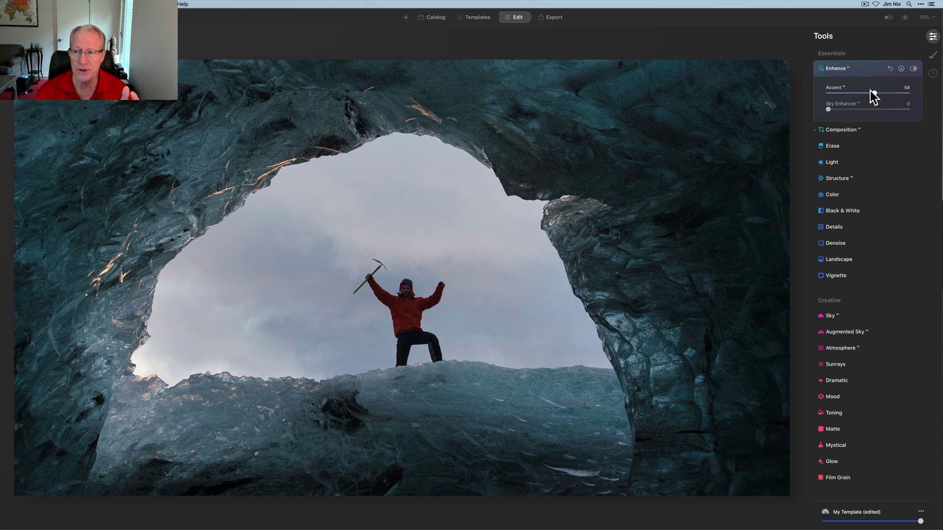
left_click_drag(870, 90, 818, 93)
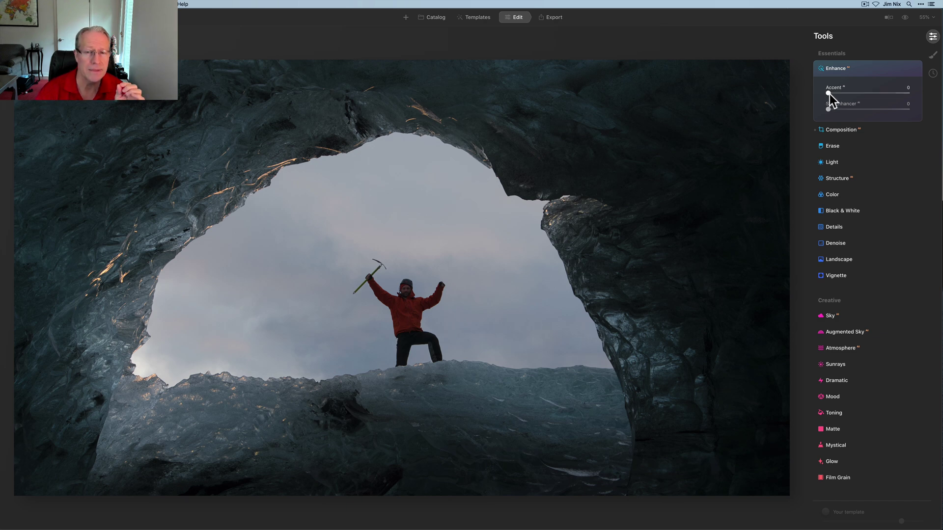
left_click_drag(830, 93, 914, 76)
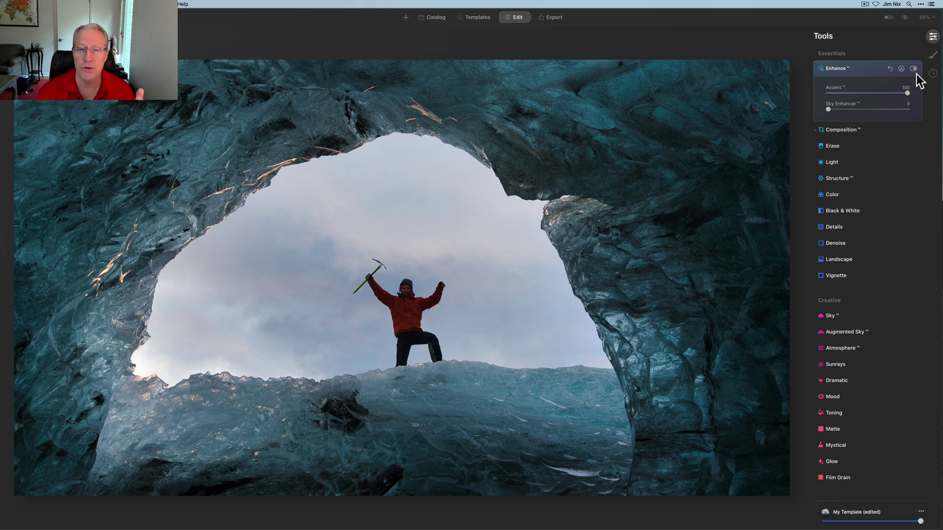
left_click(891, 68)
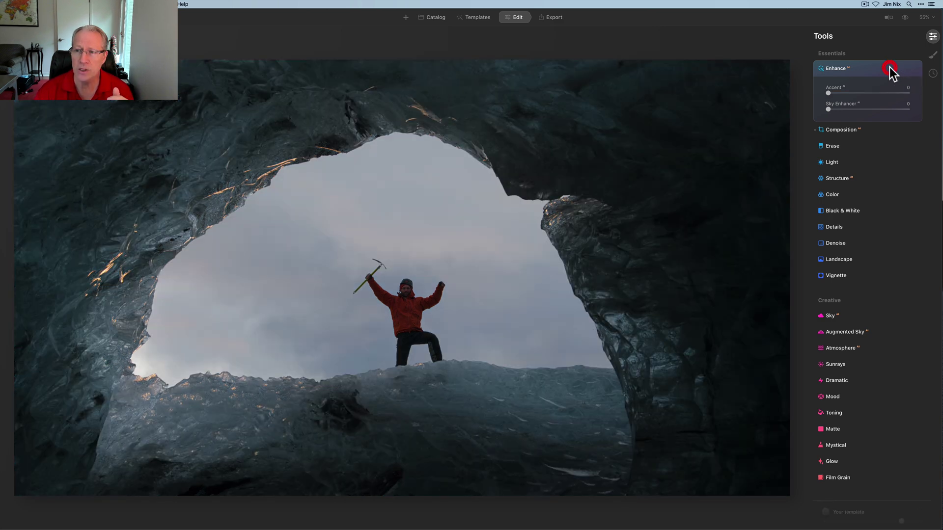
mouse_move(827, 93)
left_mouse_down()
mouse_move(872, 89)
mouse_move(845, 93)
left_mouse_up()
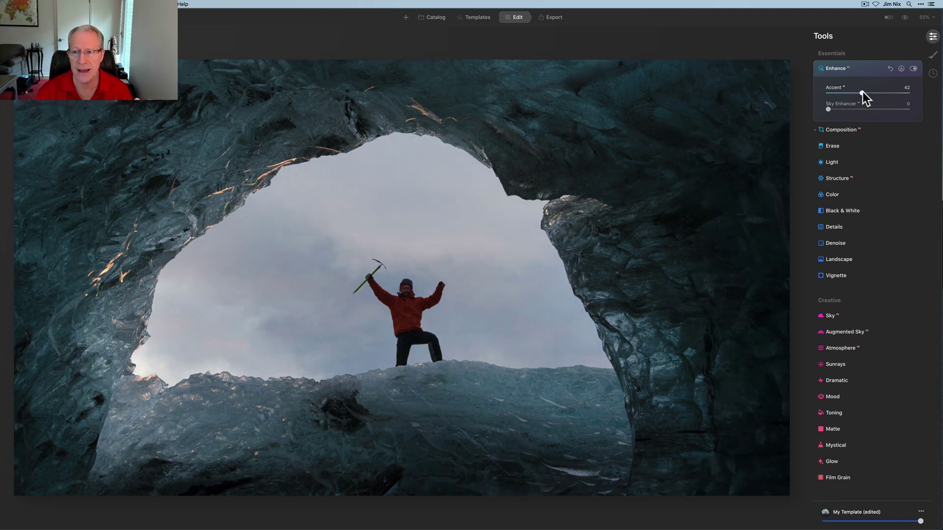
left_click(862, 92)
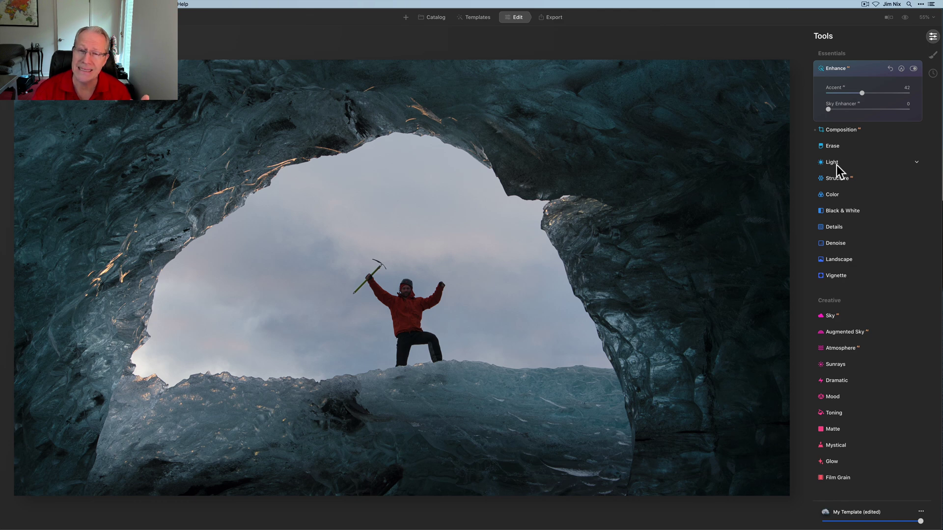
In Light, set Temperature to 5814, Smart Contrast to 26 and Highlights to -53.
left_click(836, 165)
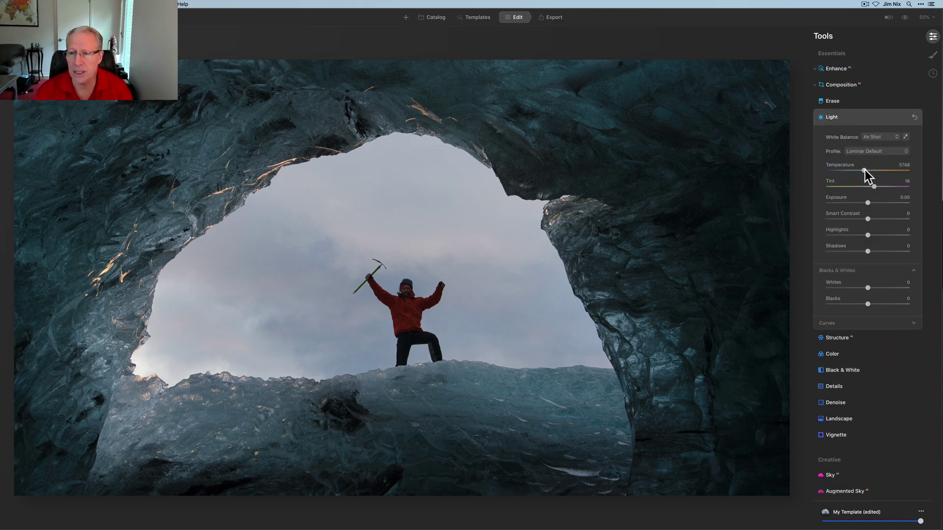
left_click_drag(868, 169, 866, 169)
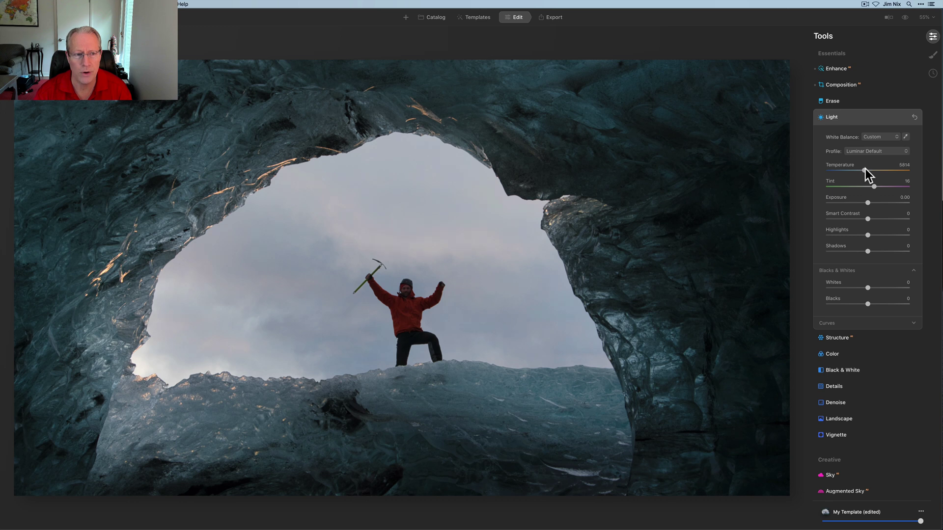
left_click_drag(865, 169, 865, 169)
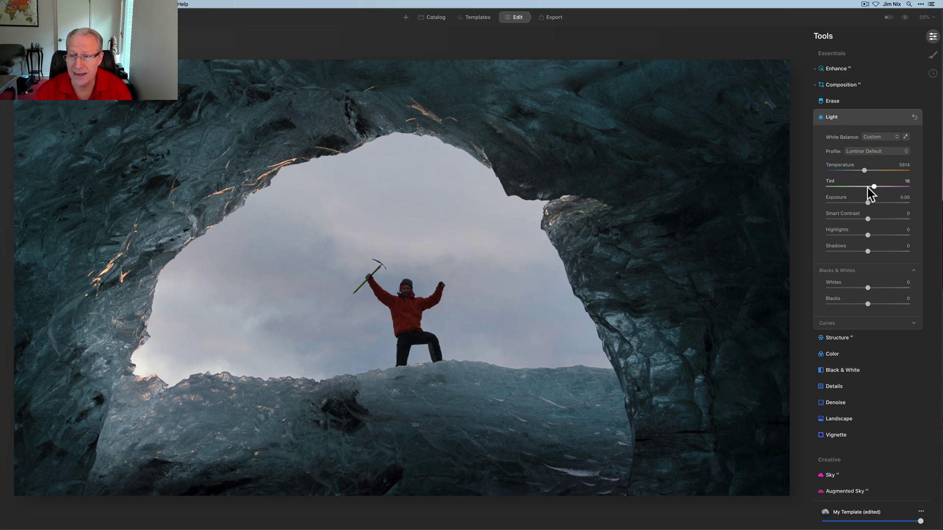
left_click_drag(868, 219, 878, 218)
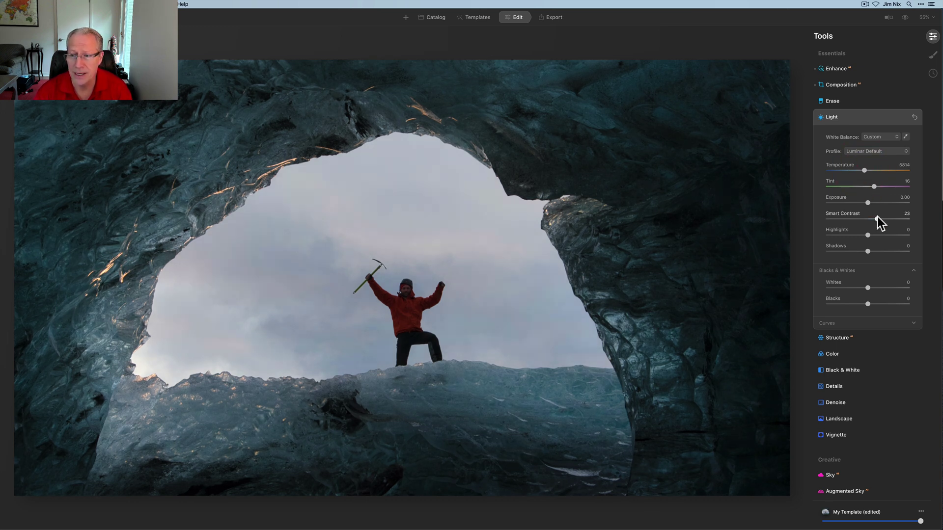
left_click(847, 236)
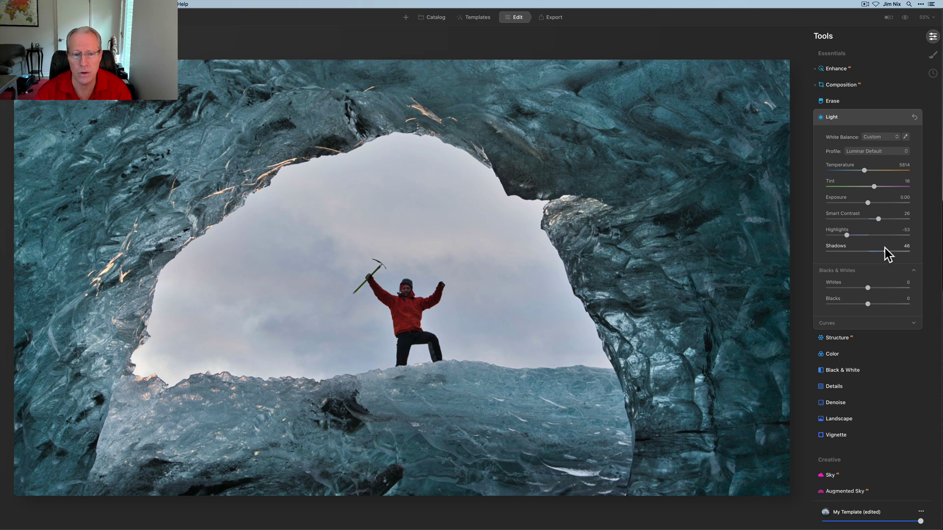
Set Shadows to 31 and Whites to 22, keeping Blacks at 0.
left_click_drag(884, 249, 881, 248)
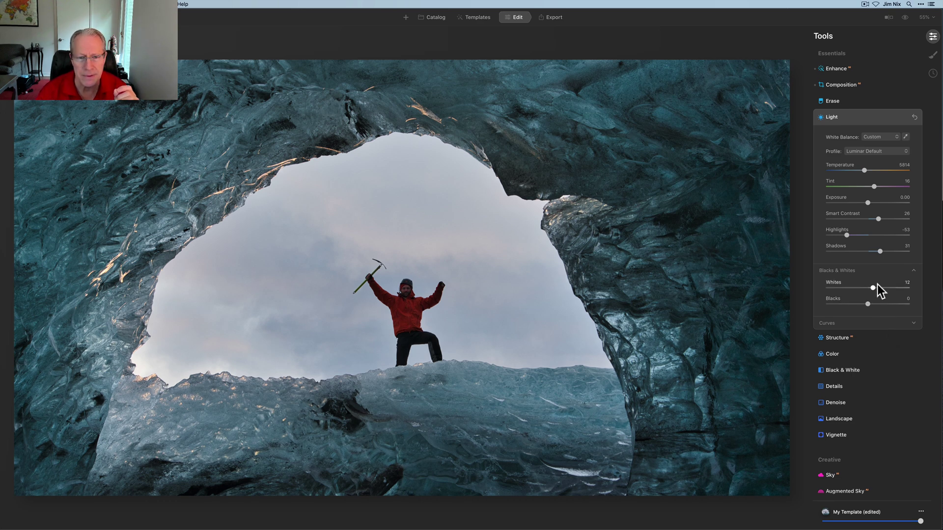
mouse_move(877, 284)
left_mouse_down()
mouse_move(859, 289)
mouse_move(877, 284)
left_mouse_up()
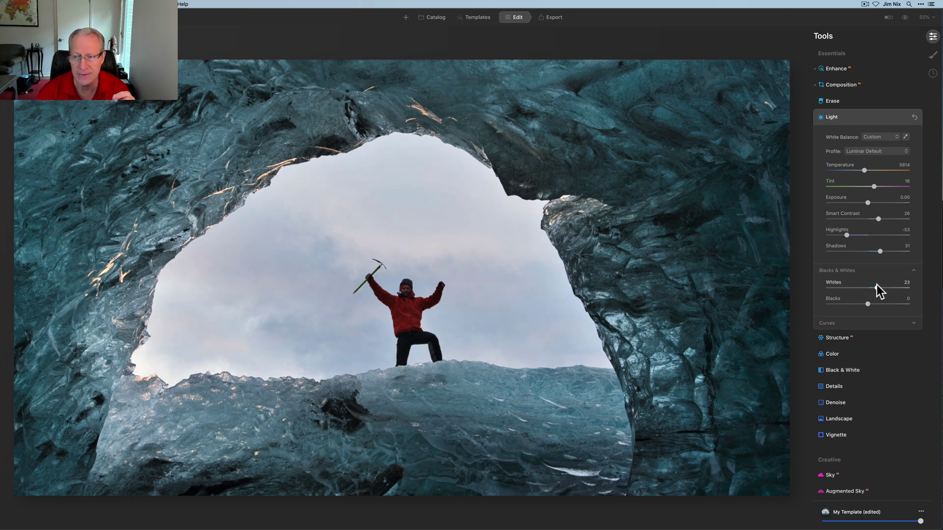
left_click_drag(877, 285, 872, 304)
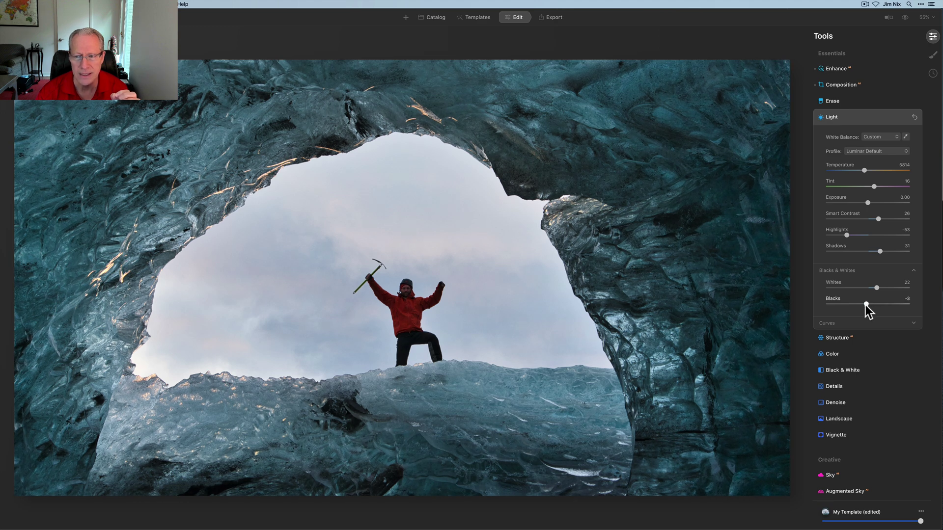
double_click(866, 304)
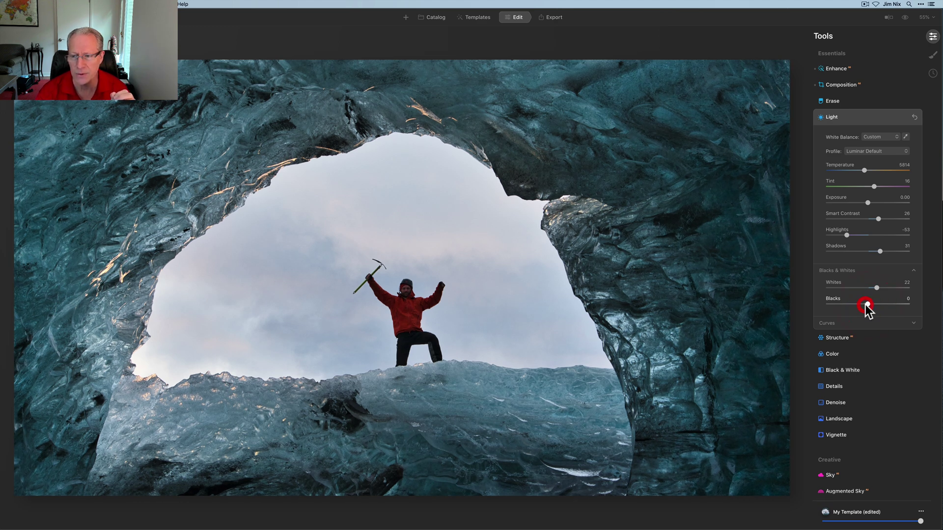
scroll(859, 328, "down", 2)
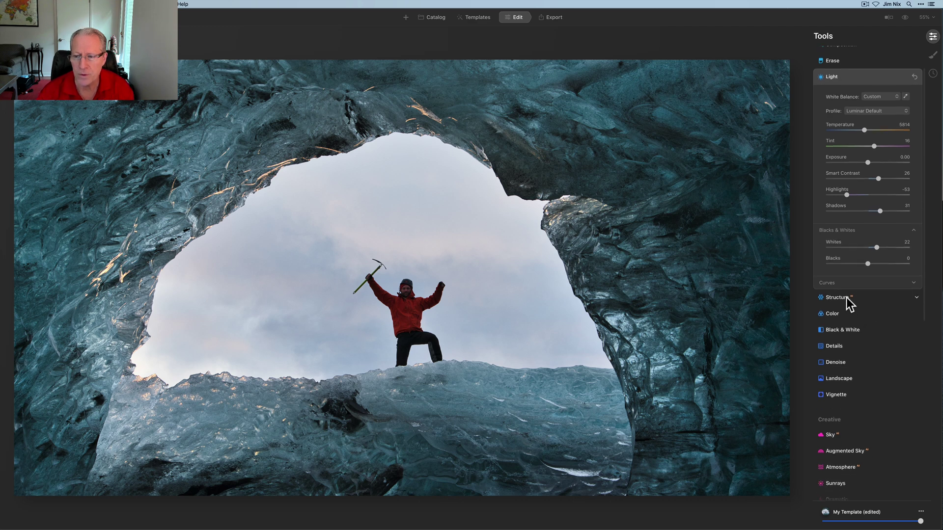
Set the Structure Amount to -20.
left_click(847, 297)
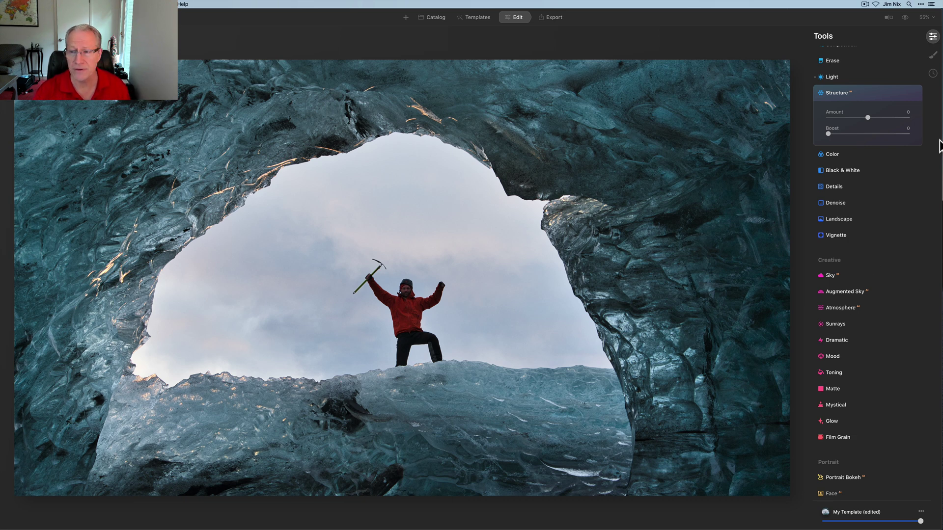
scroll(896, 135, "up", 2)
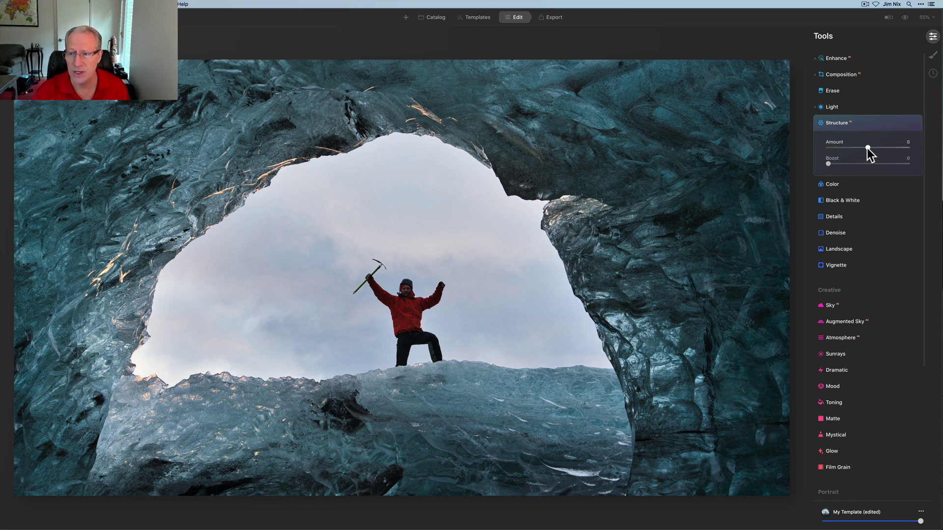
left_click_drag(868, 148, 859, 148)
Paint the Structure mask over the climber and sky opening, then copy that mask.
left_click(900, 124)
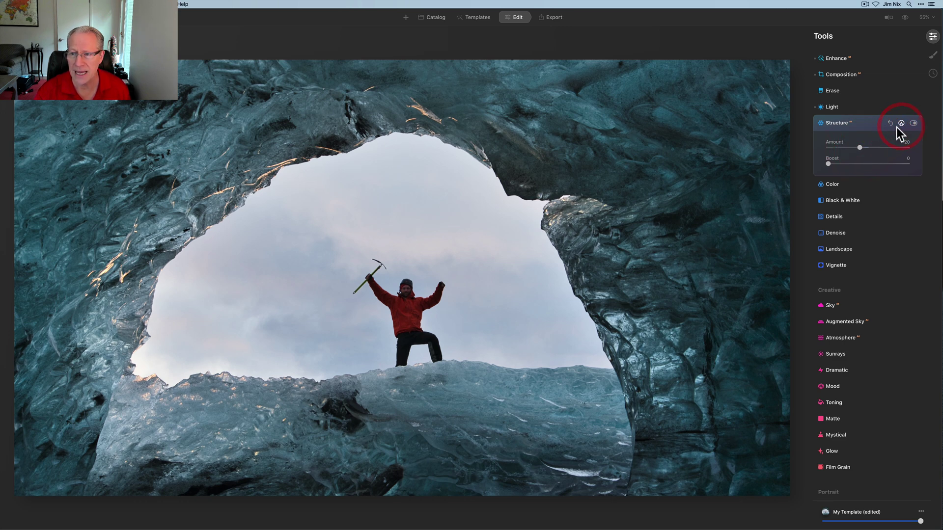
left_click(847, 160)
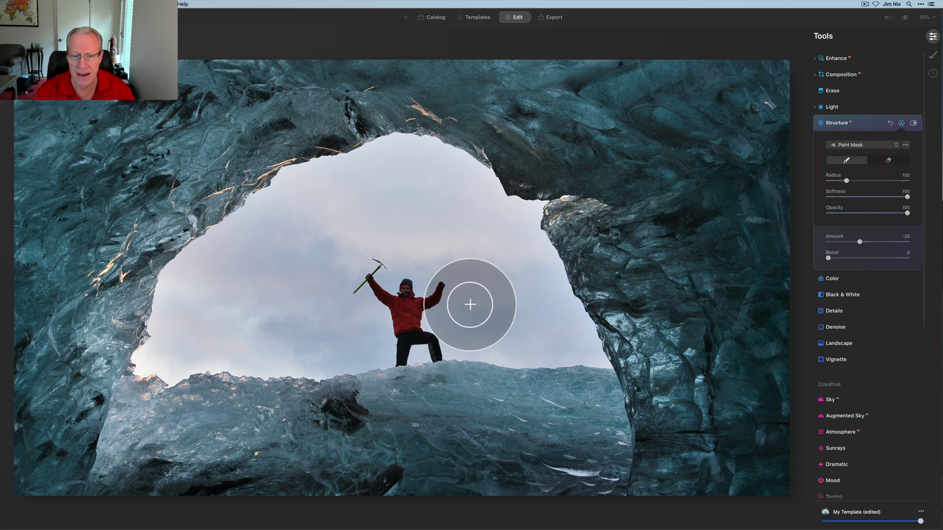
left_click(442, 319)
mouse_move(442, 319)
left_mouse_down()
mouse_move(469, 341)
mouse_move(572, 339)
mouse_move(518, 239)
mouse_move(515, 213)
mouse_move(438, 163)
mouse_move(389, 158)
mouse_move(349, 174)
mouse_move(431, 198)
mouse_move(389, 180)
mouse_move(384, 154)
mouse_move(461, 230)
mouse_move(431, 223)
mouse_move(485, 230)
mouse_move(475, 231)
mouse_move(469, 277)
mouse_move(487, 291)
mouse_move(516, 291)
mouse_move(523, 314)
mouse_move(482, 306)
mouse_move(480, 205)
mouse_move(547, 348)
mouse_move(592, 353)
mouse_move(527, 228)
mouse_move(533, 341)
mouse_move(484, 329)
mouse_move(474, 315)
mouse_move(472, 210)
mouse_move(427, 275)
mouse_move(429, 253)
mouse_move(399, 252)
mouse_move(398, 261)
mouse_move(410, 226)
mouse_move(386, 233)
mouse_move(459, 200)
left_mouse_up()
key("bracketleft")
key("bracketleft")
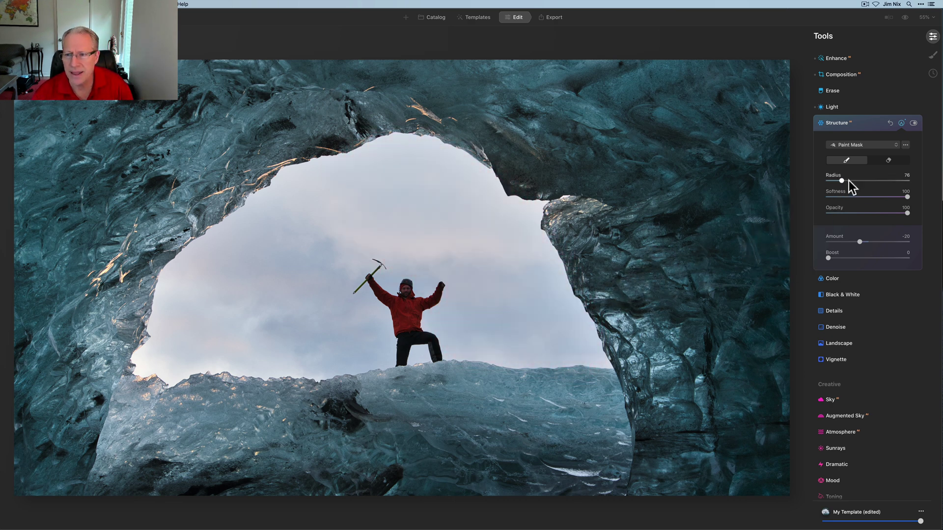
left_click(905, 145)
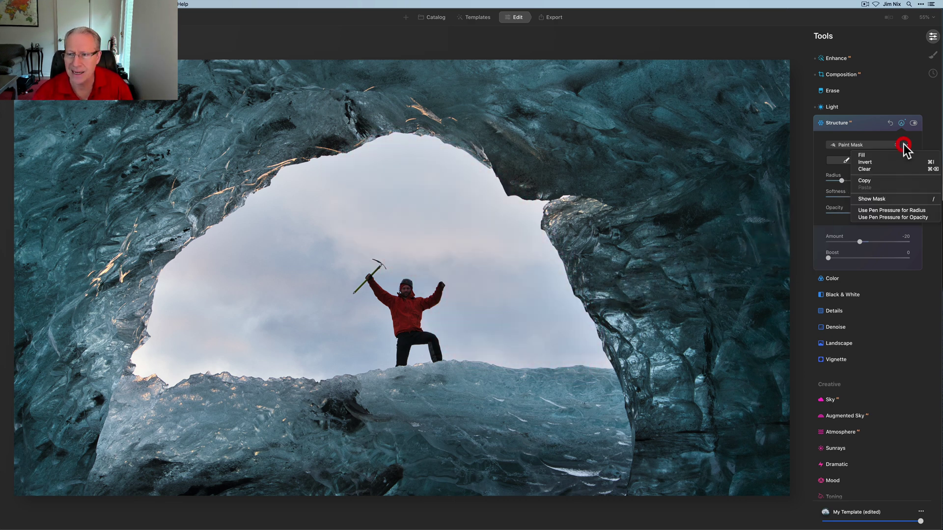
left_click(864, 180)
left_click(864, 123)
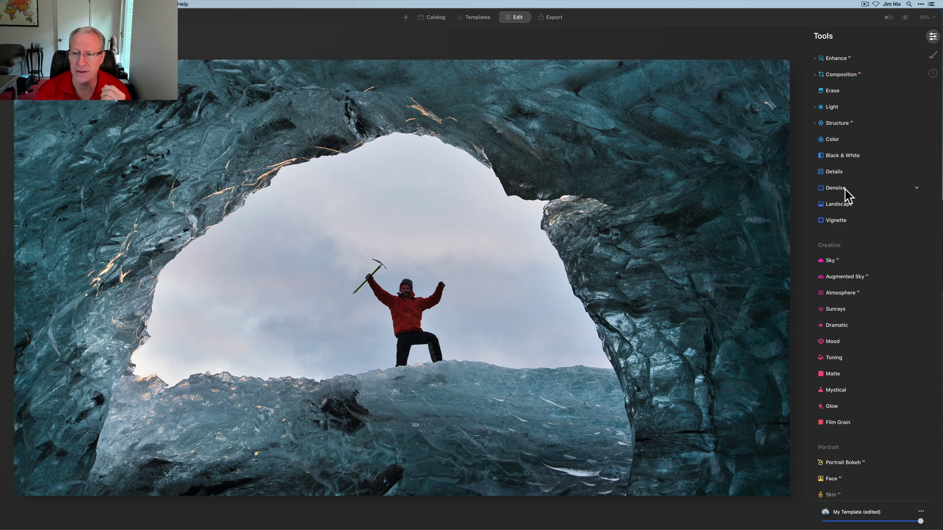
In Landscape, add Golden Hour warmth and set Dehaze to 30 to pink the sky.
left_click(842, 205)
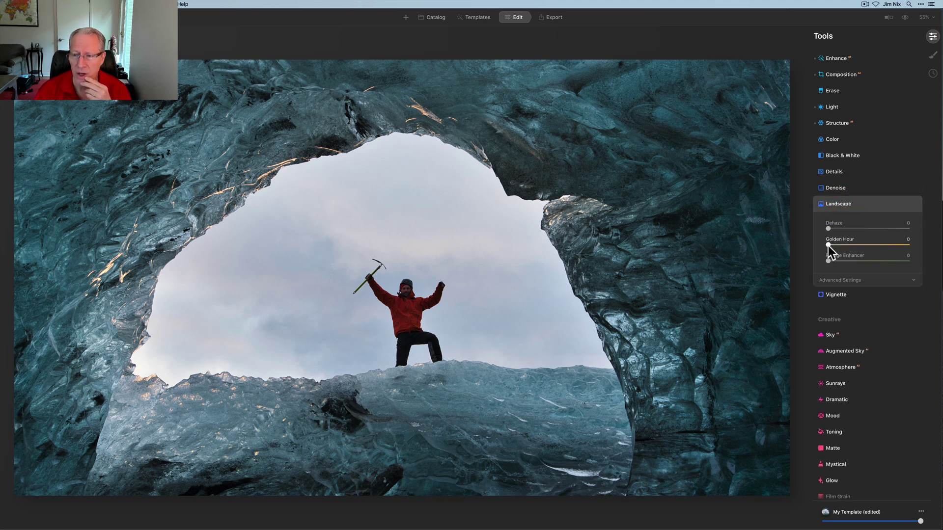
left_click_drag(835, 244, 877, 238)
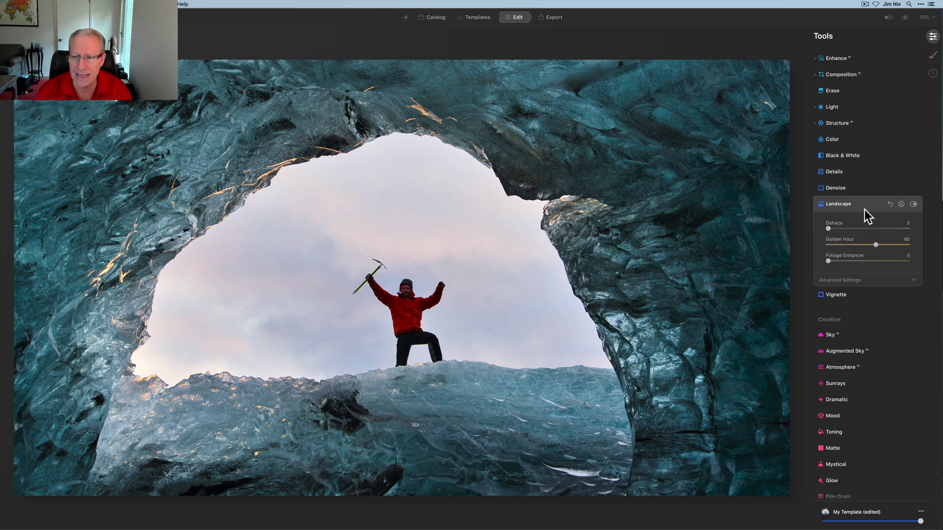
left_click_drag(829, 229, 863, 228)
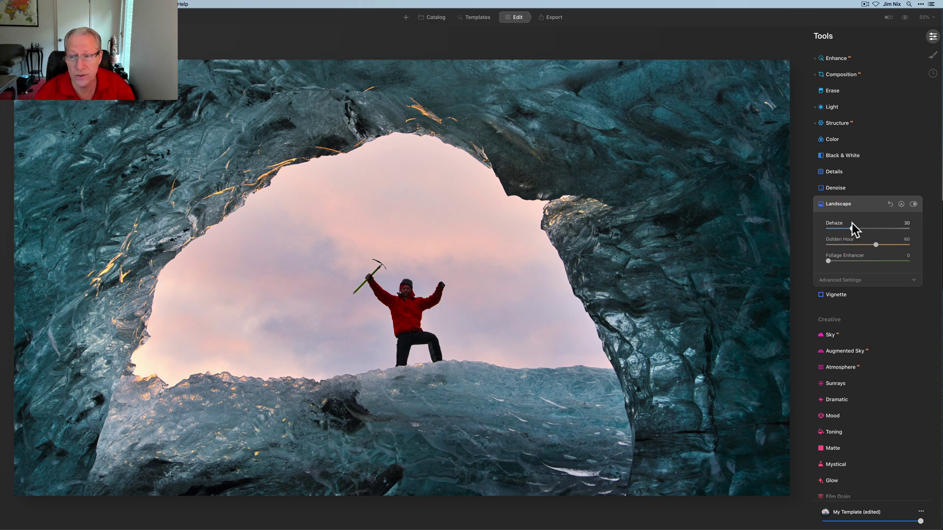
Raise the Enhance Accent to 50.
left_click(841, 61)
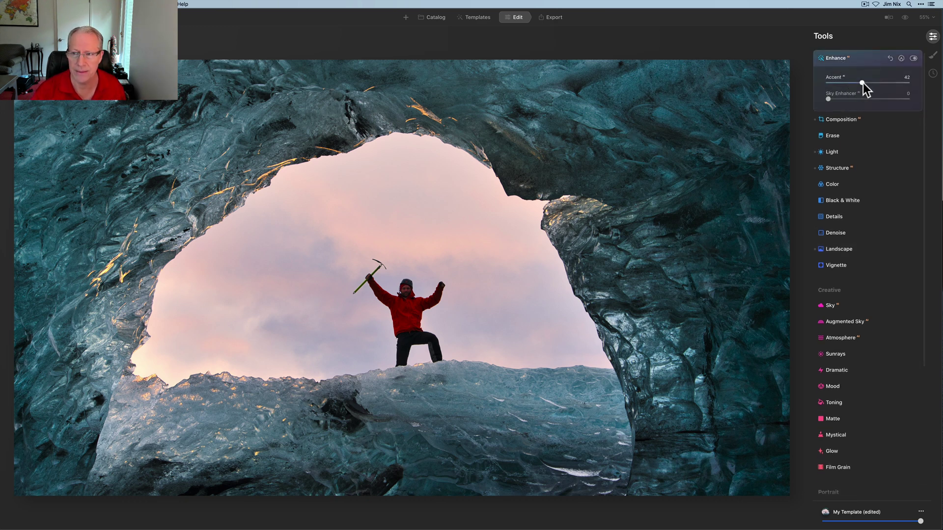
left_click_drag(862, 83, 869, 82)
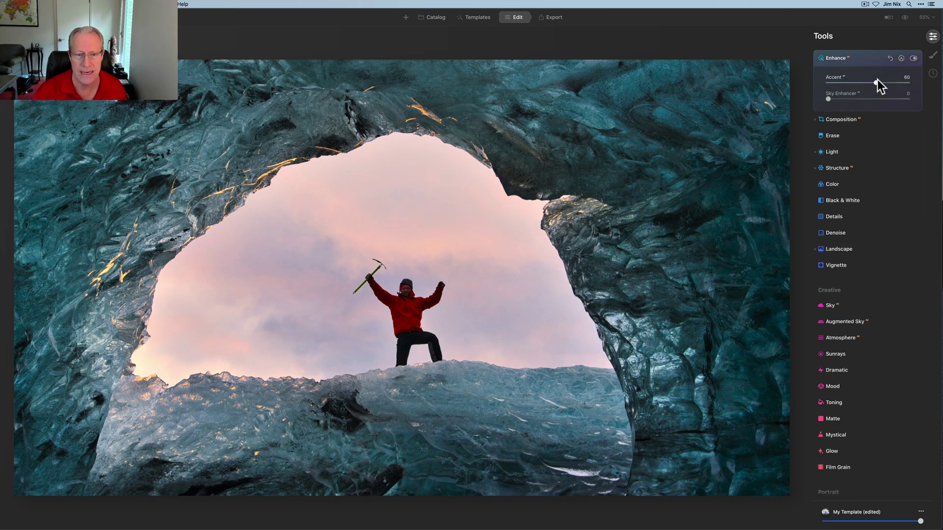
left_click_drag(868, 81, 890, 78)
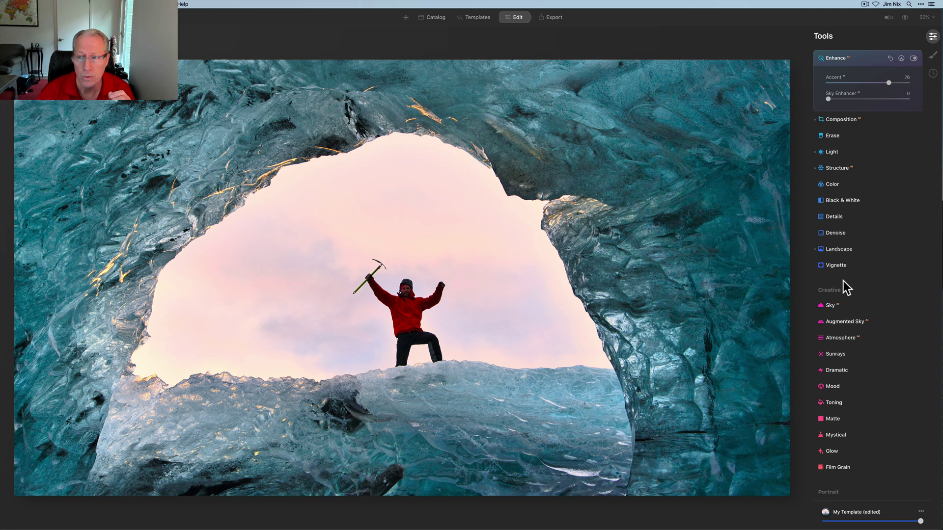
left_click_drag(888, 84, 867, 84)
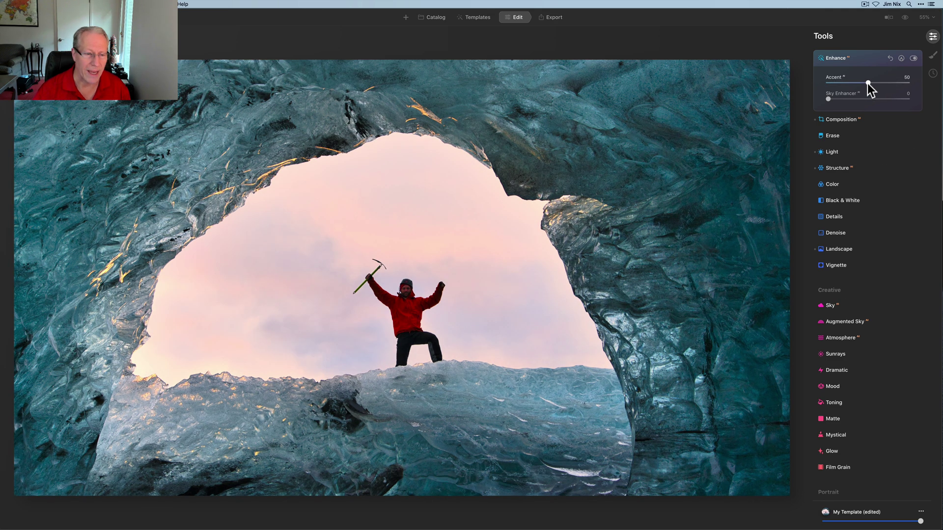
Adjust Light Highlights from -53 to -43.
left_click(840, 151)
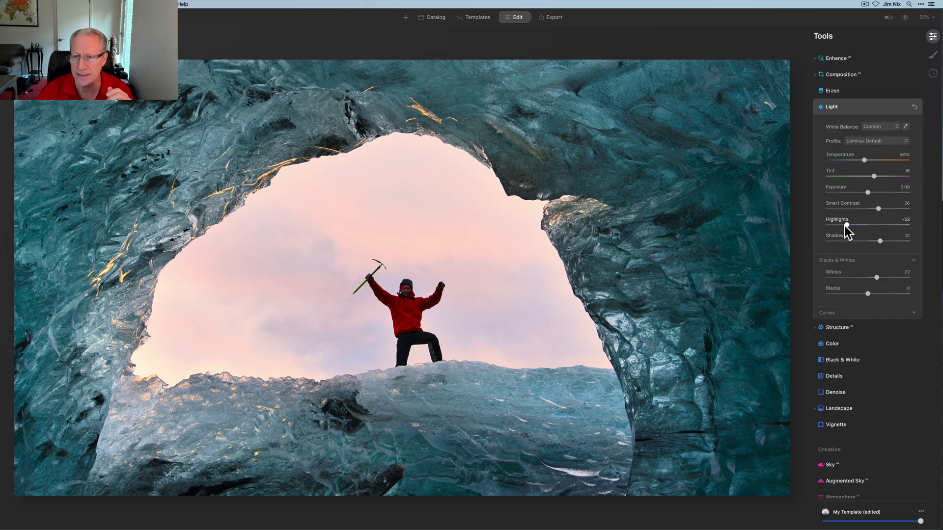
left_click_drag(847, 226, 844, 225)
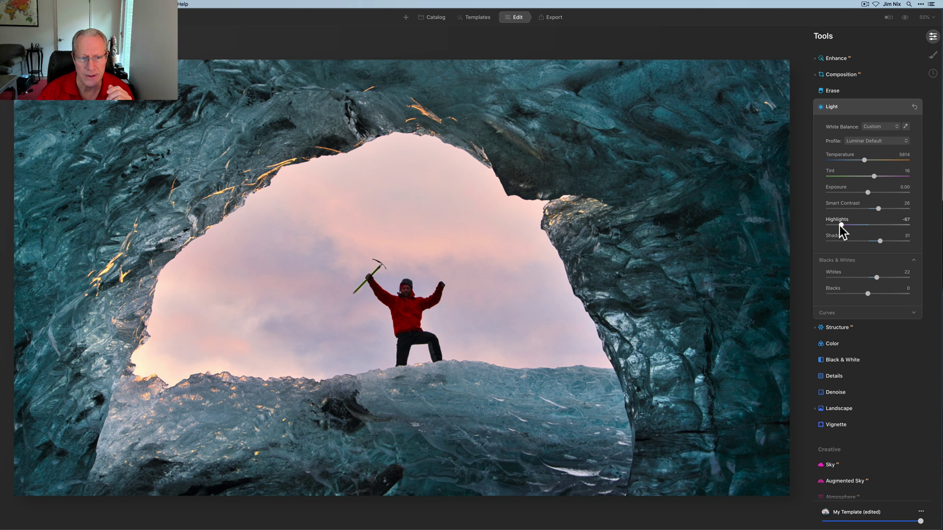
left_click_drag(863, 228, 848, 224)
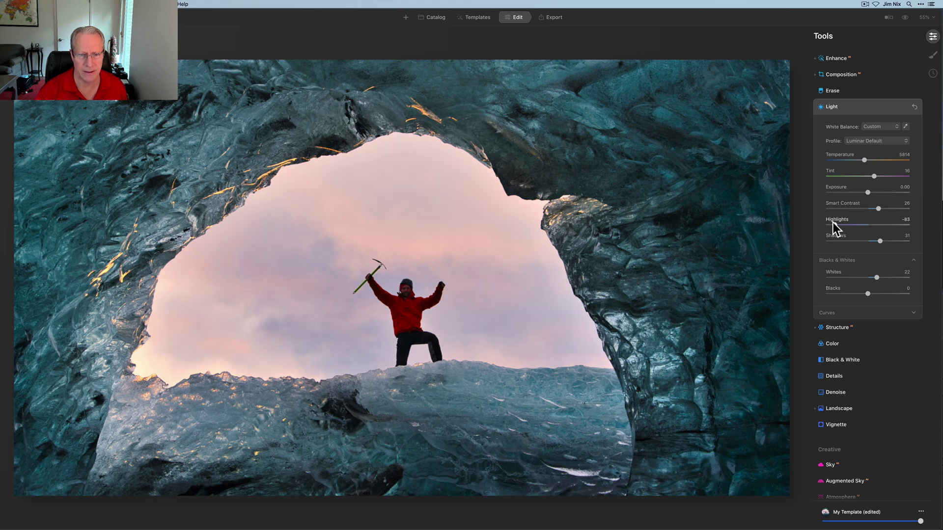
left_click_drag(833, 223, 851, 228)
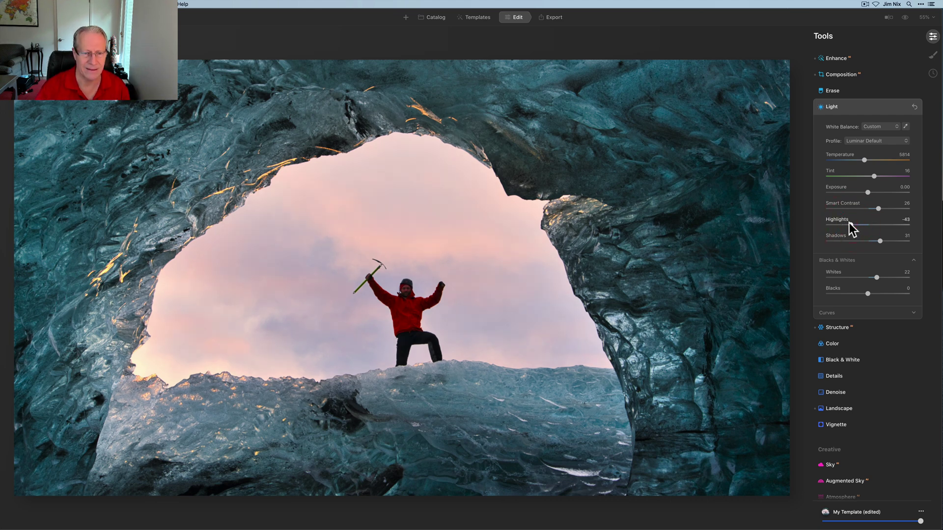
In Toning, give the highlights a Saturation of 32 for a stronger pink sky.
left_click(864, 109)
scroll(838, 265, "down", 3)
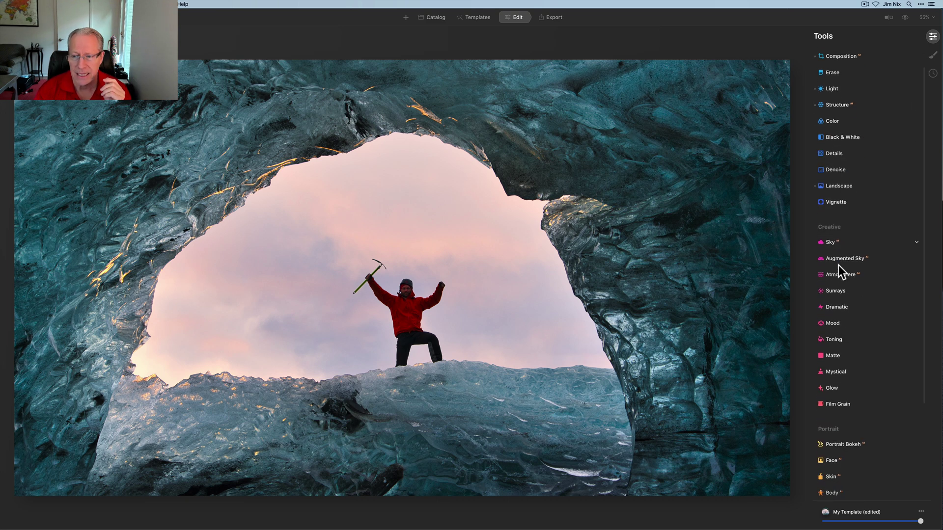
left_click(838, 291)
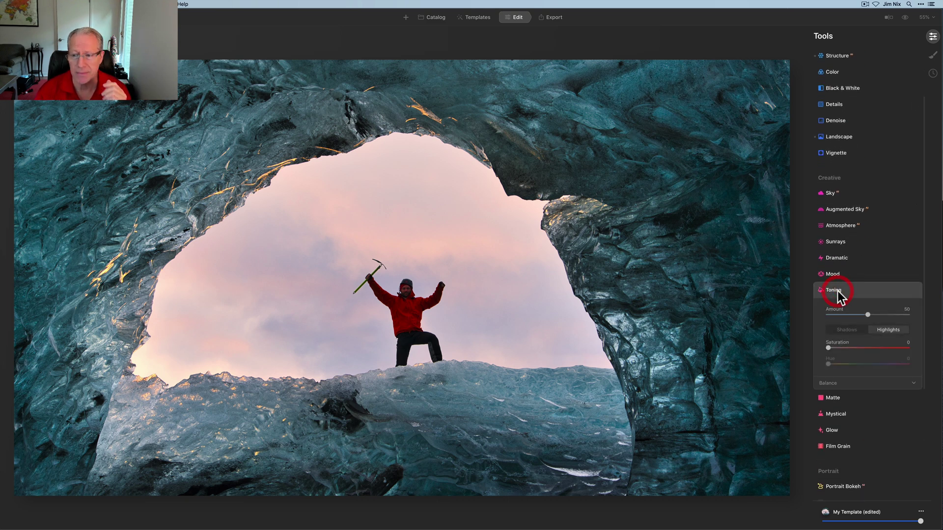
scroll(838, 291, "down", 2)
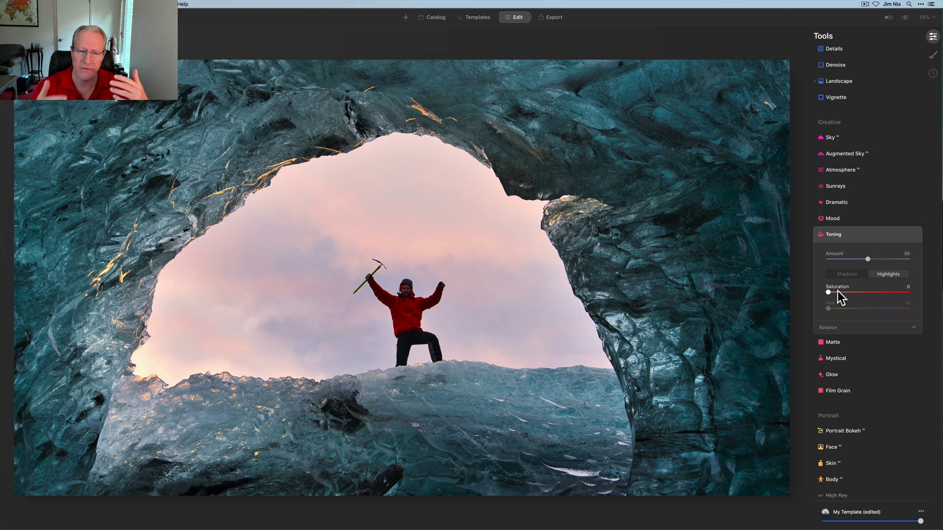
left_click(886, 274)
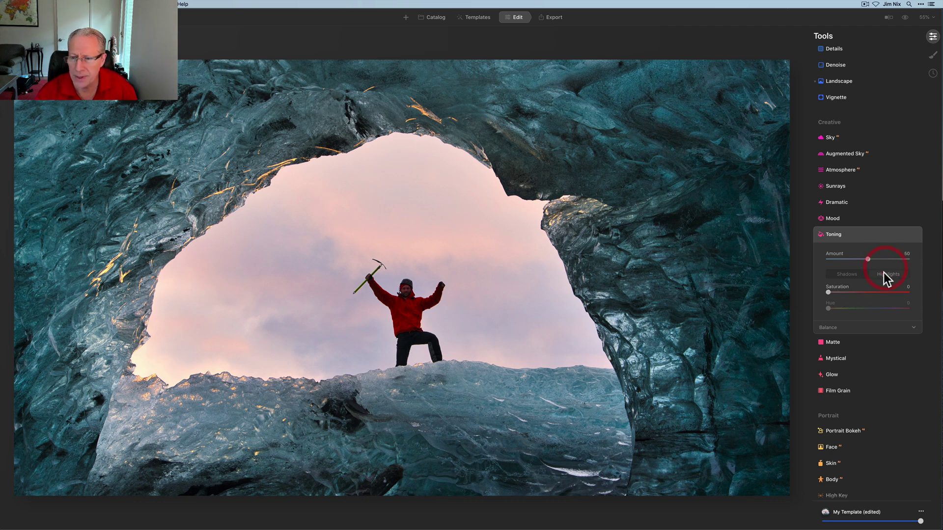
left_click_drag(829, 292, 838, 293)
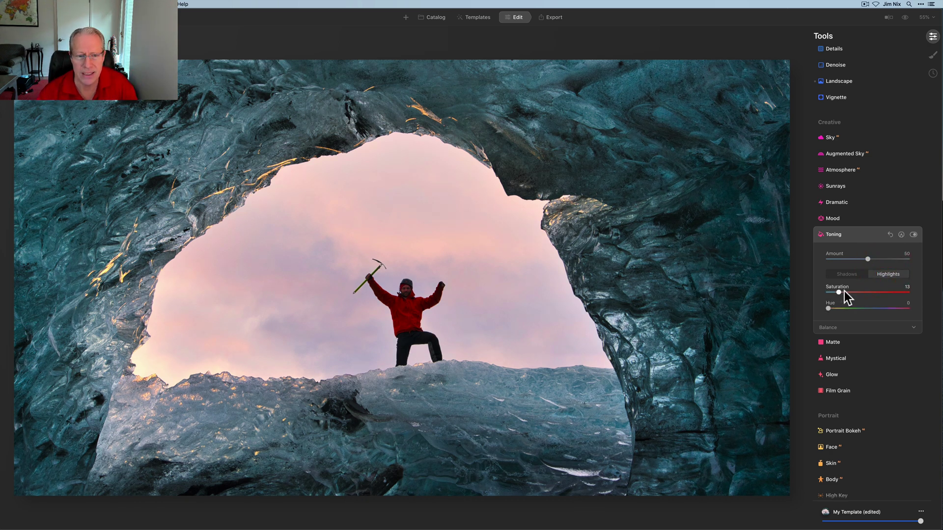
left_click(848, 291)
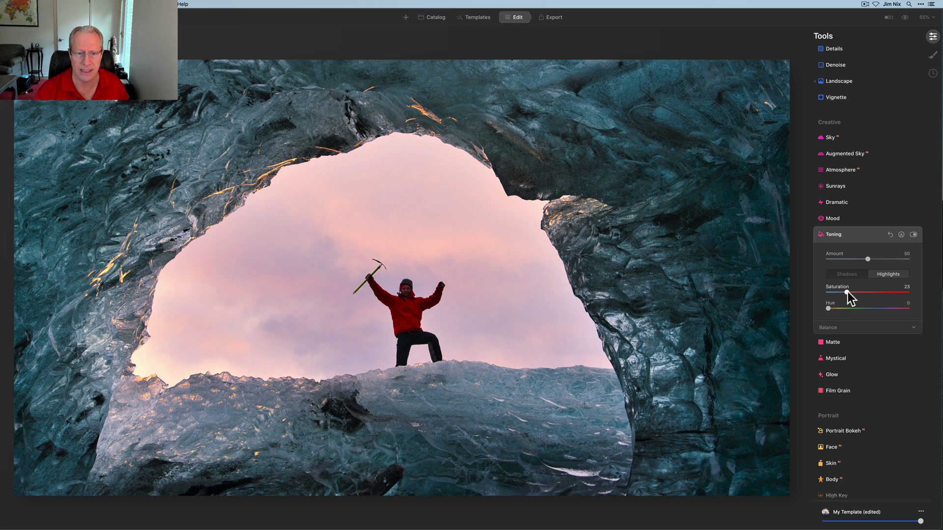
left_click_drag(847, 292, 851, 292)
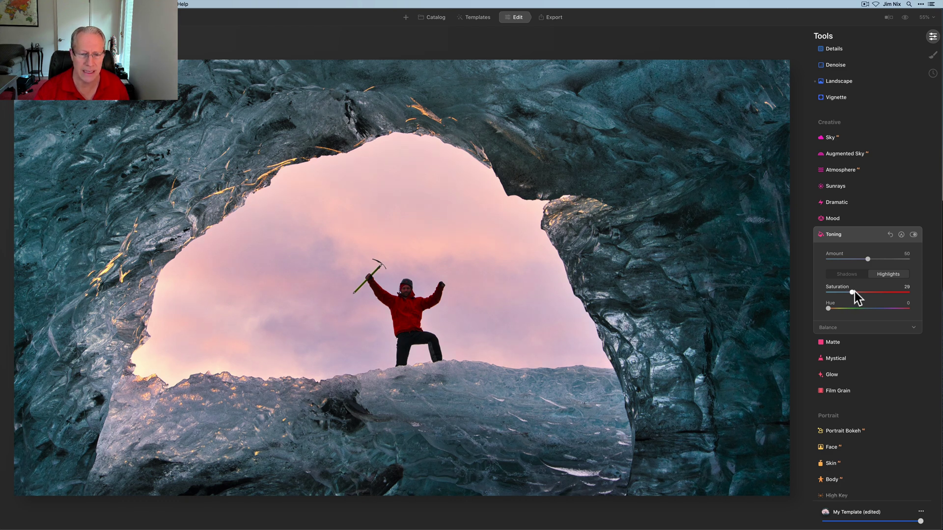
left_click(855, 291)
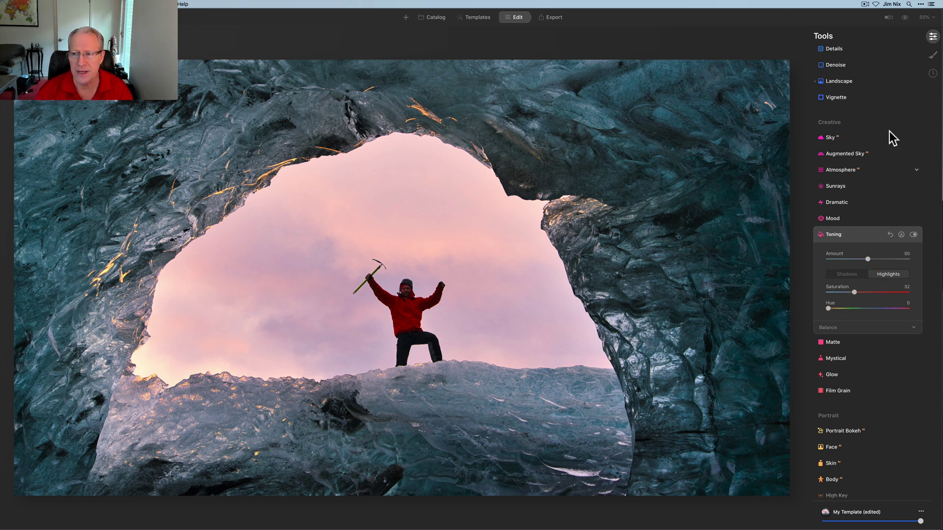
Add a Basic local masking layer and paste the copied mask into it.
left_click(931, 55)
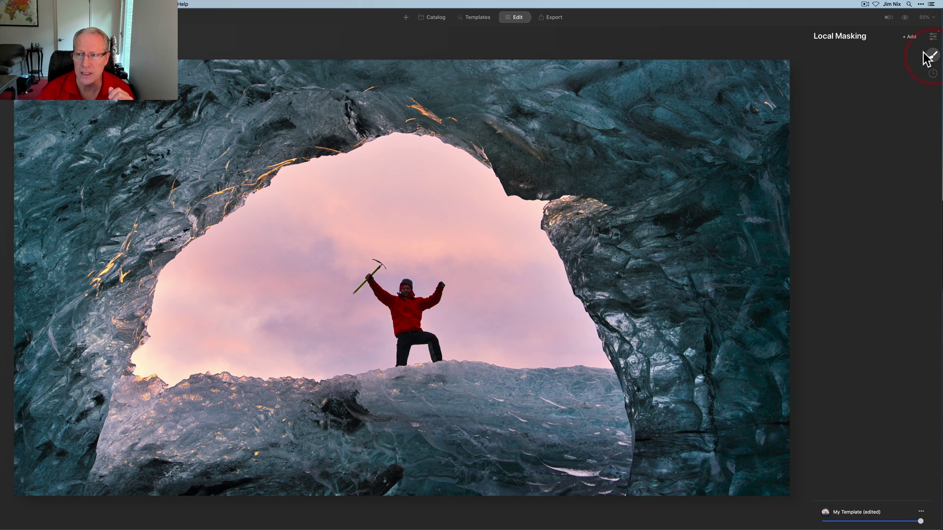
left_click(910, 37)
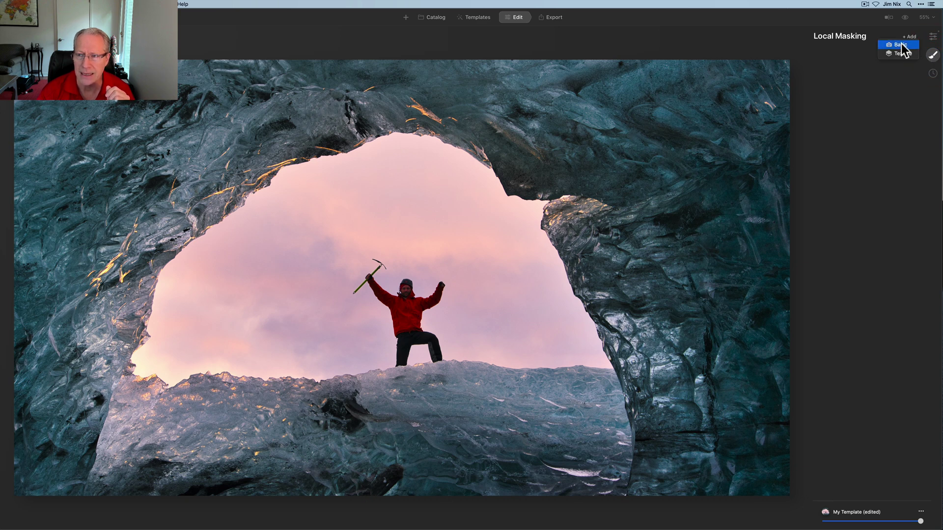
left_click(901, 45)
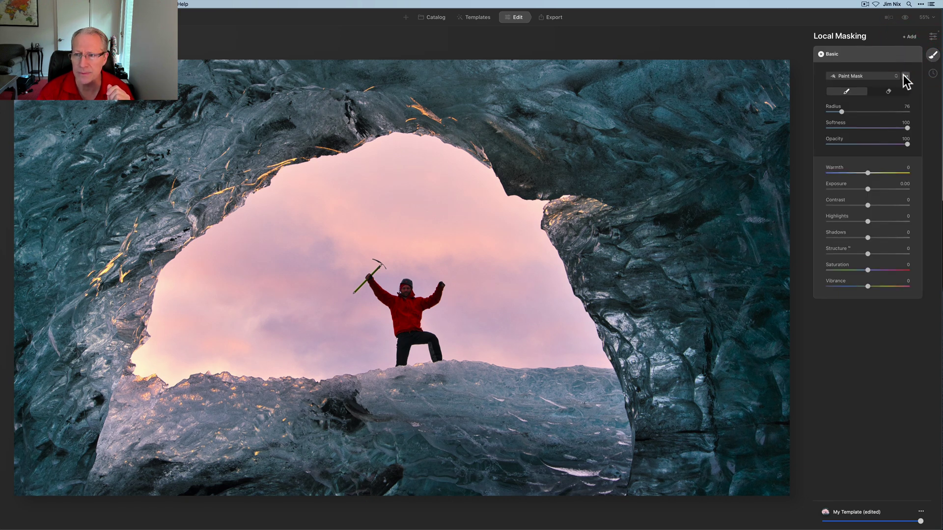
left_click(906, 76)
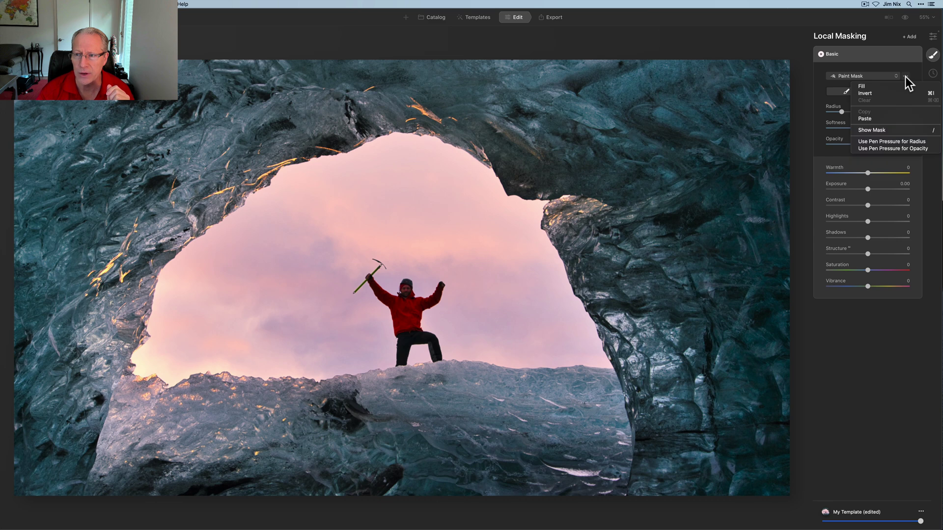
left_click(873, 119)
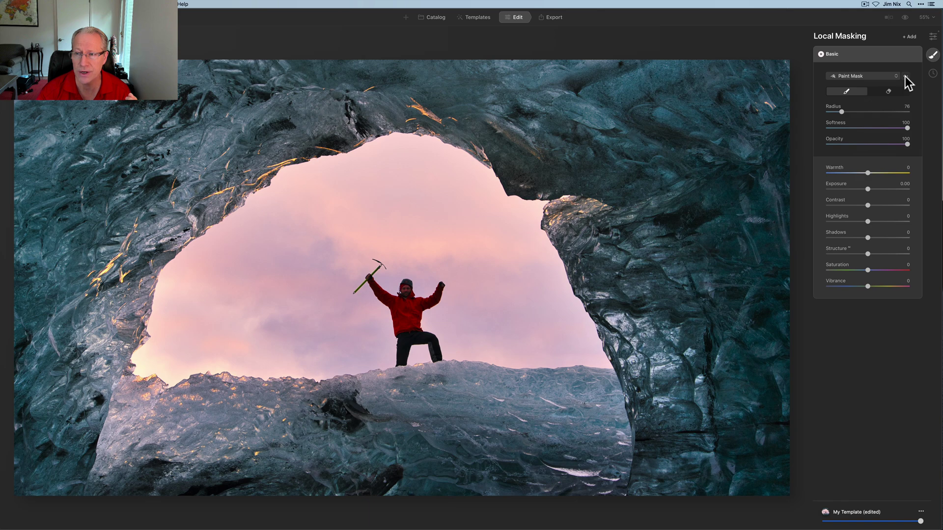
Change a Paint Mask option and toggle the mask overlay to check its coverage.
left_click(905, 76)
left_click(879, 97)
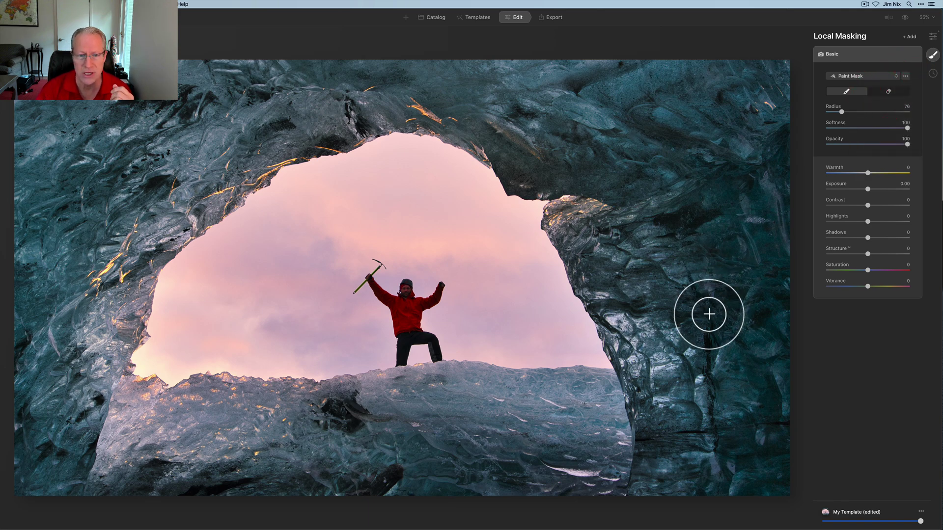
key("slash")
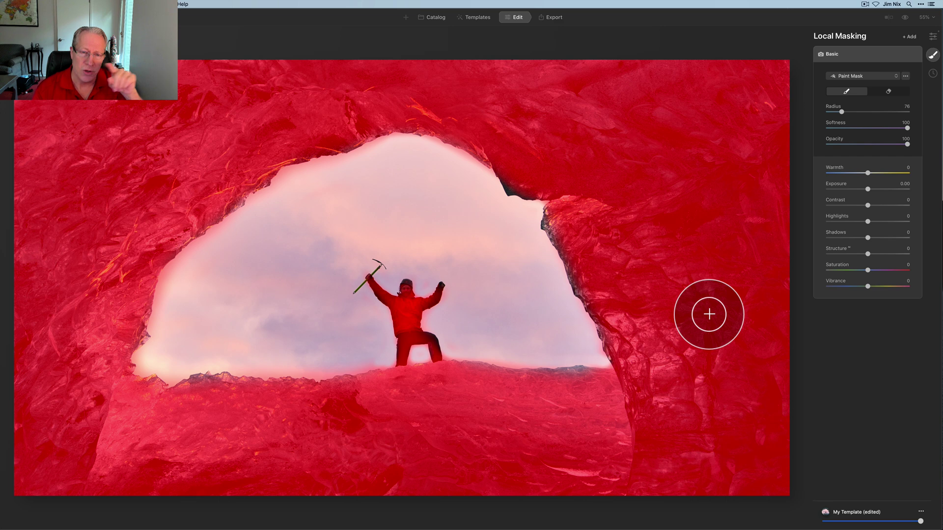
key("slash")
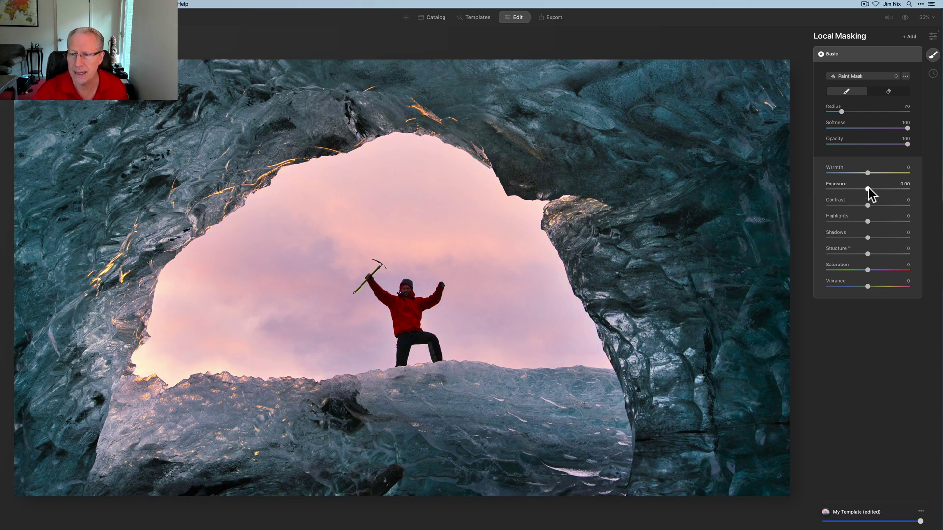
Give the masked Basic layer Exposure 0.30, Contrast 14, Structure 17 and Vibrance 9.
left_click_drag(868, 189, 870, 189)
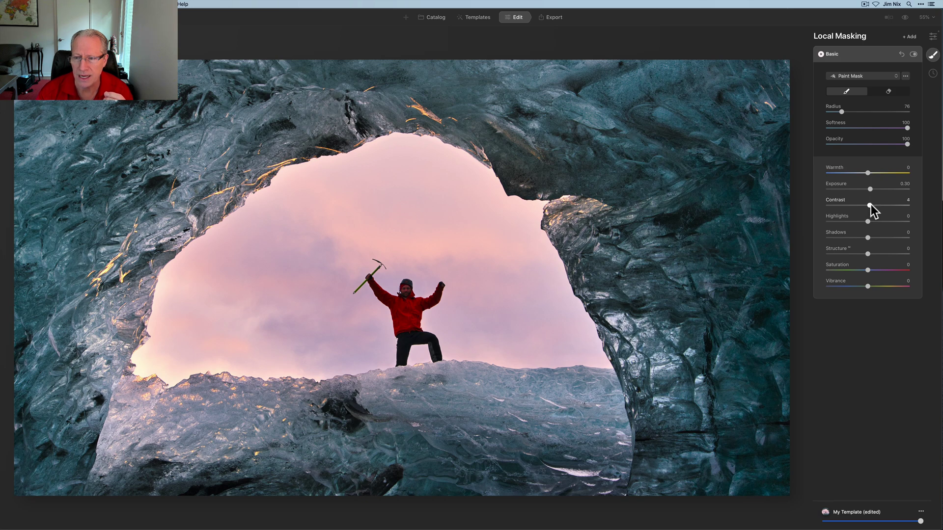
left_click_drag(871, 204, 872, 205)
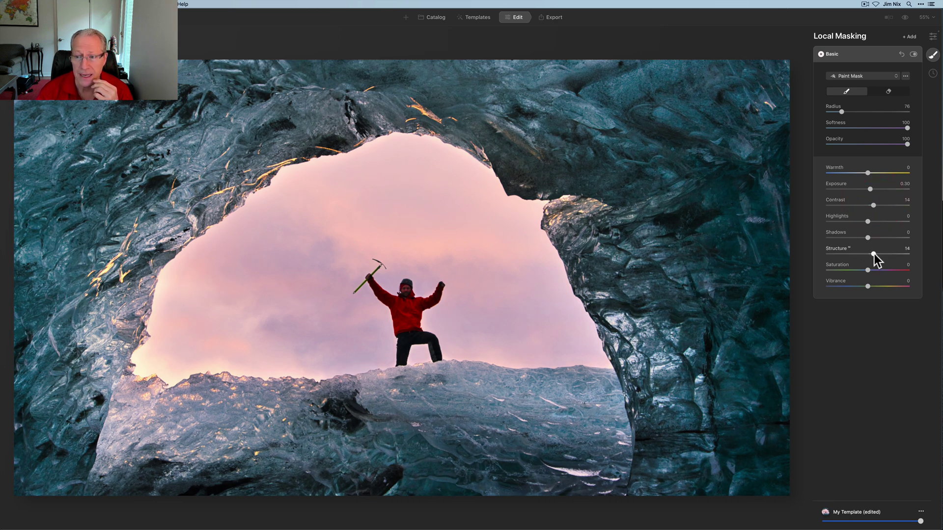
left_click_drag(874, 254, 876, 252)
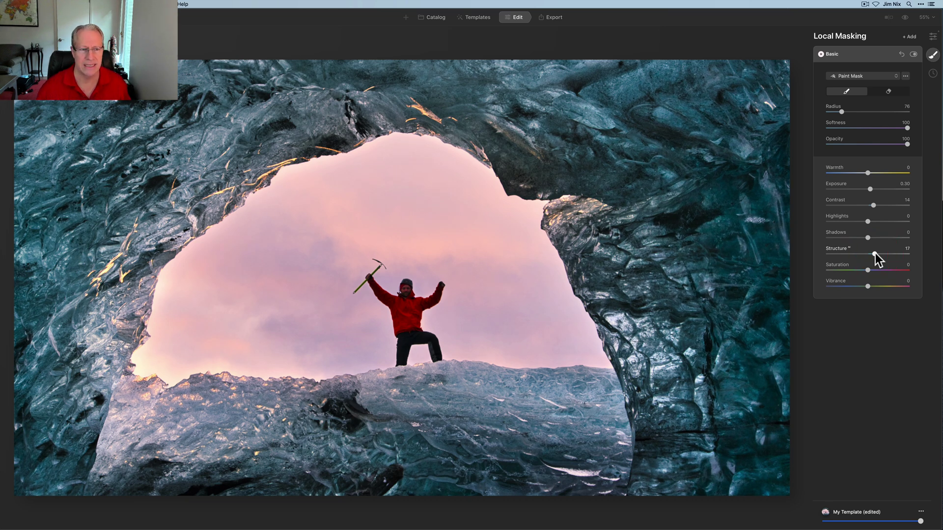
left_click(914, 54)
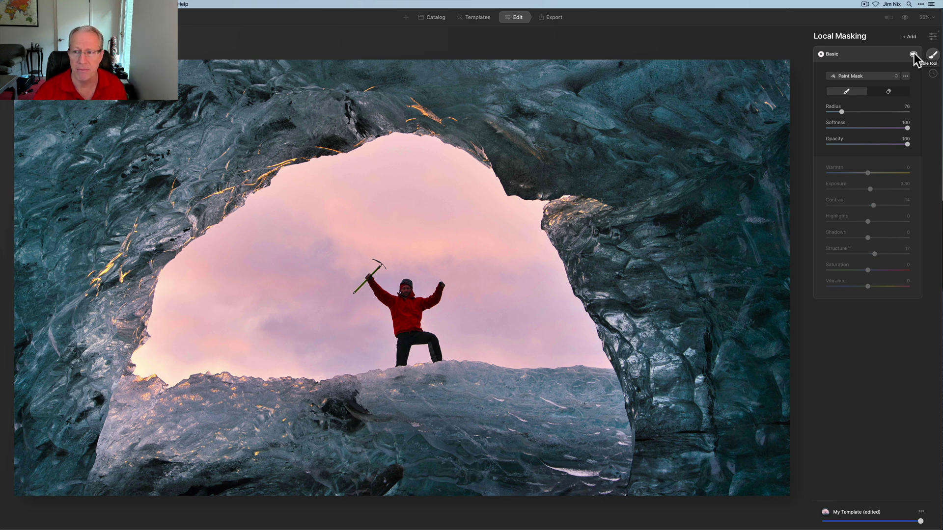
left_click(913, 54)
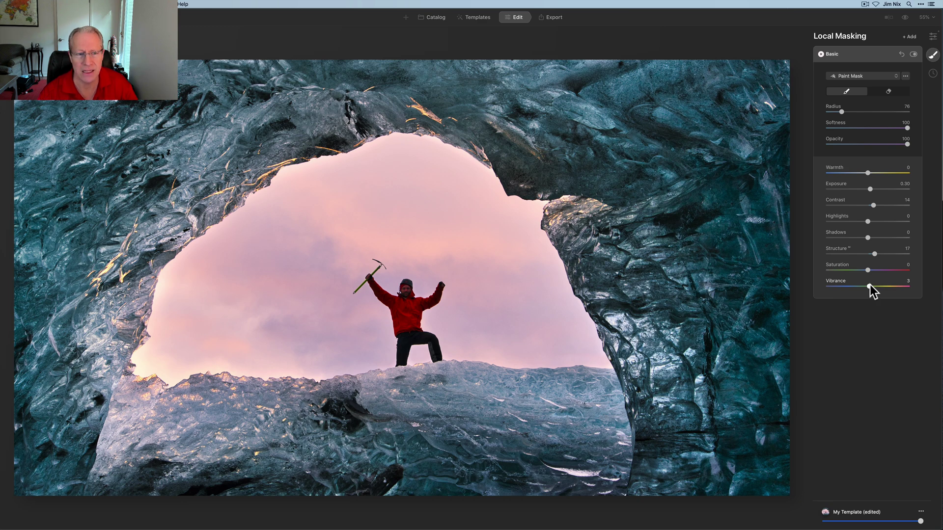
left_click_drag(871, 285, 871, 284)
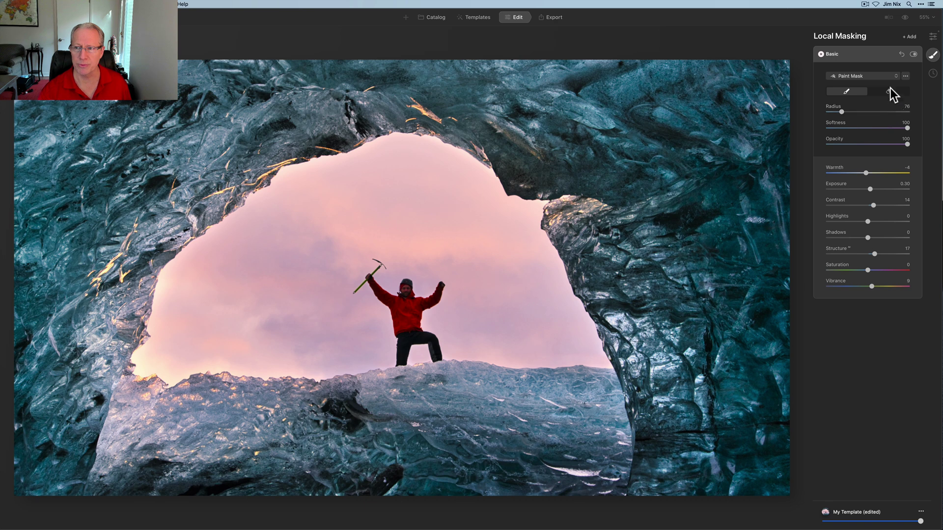
Return to the Tools list and compare the edit against the original using split view and the eye toggle.
left_click(932, 36)
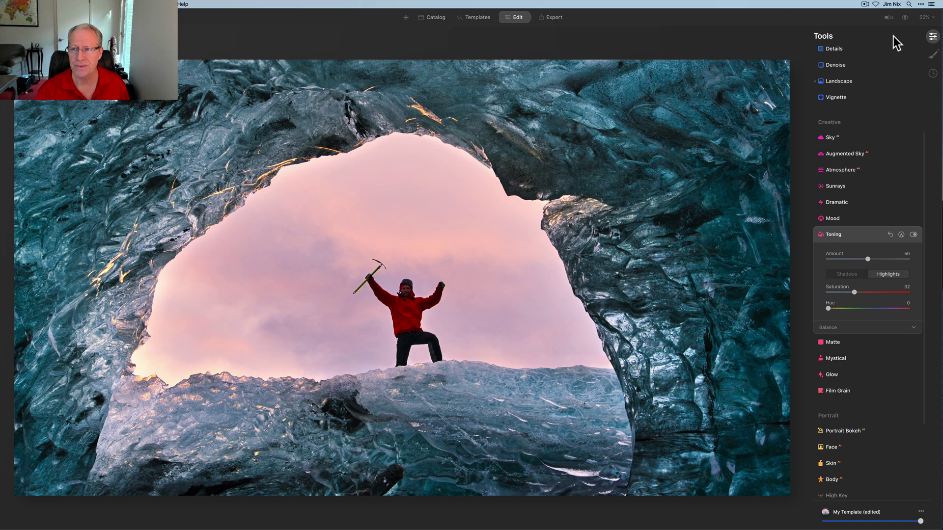
left_click(889, 18)
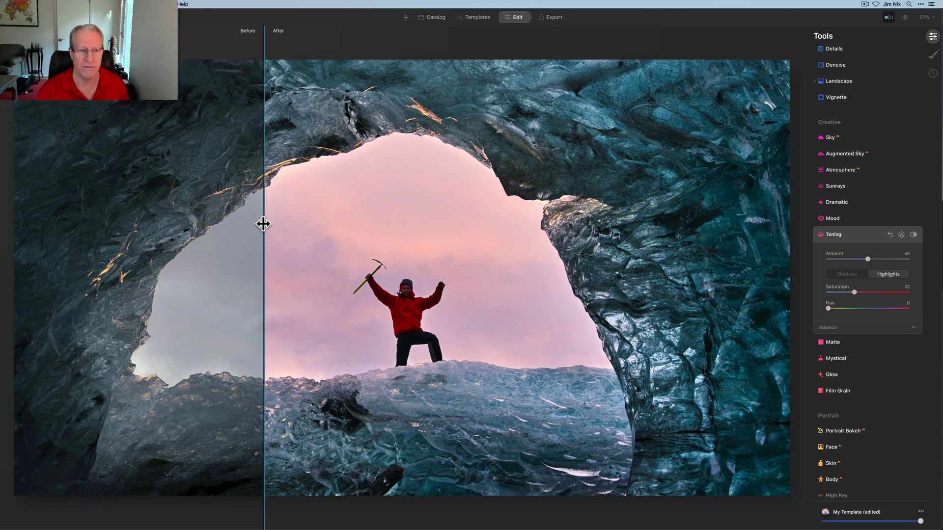
left_click_drag(263, 224, 289, 132)
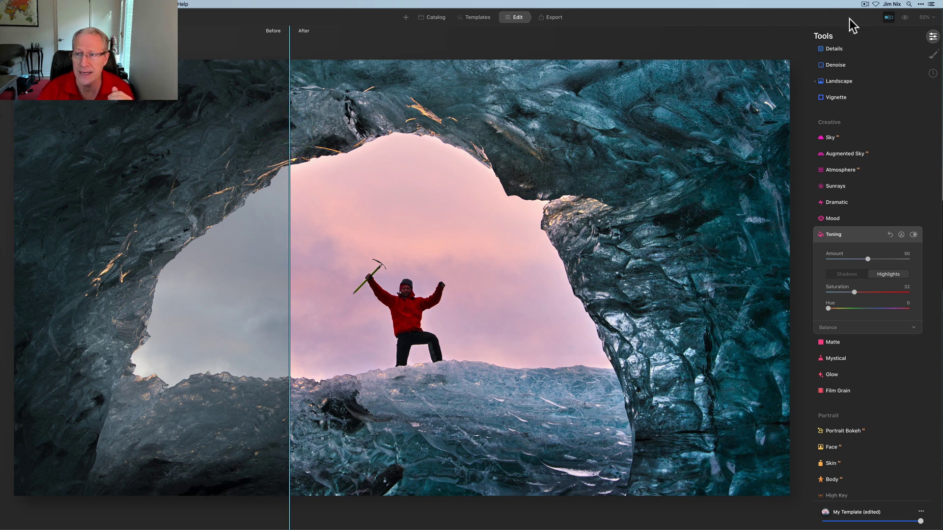
left_click(888, 17)
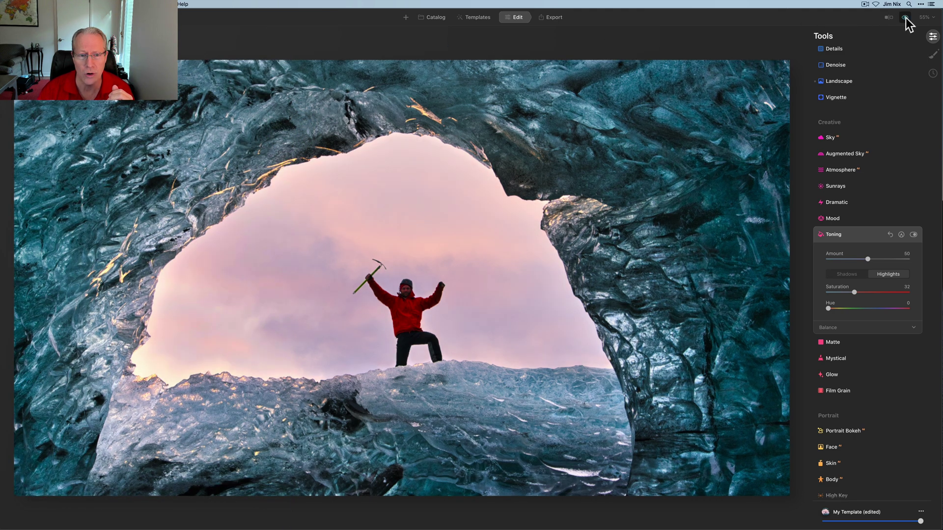
left_click(906, 18)
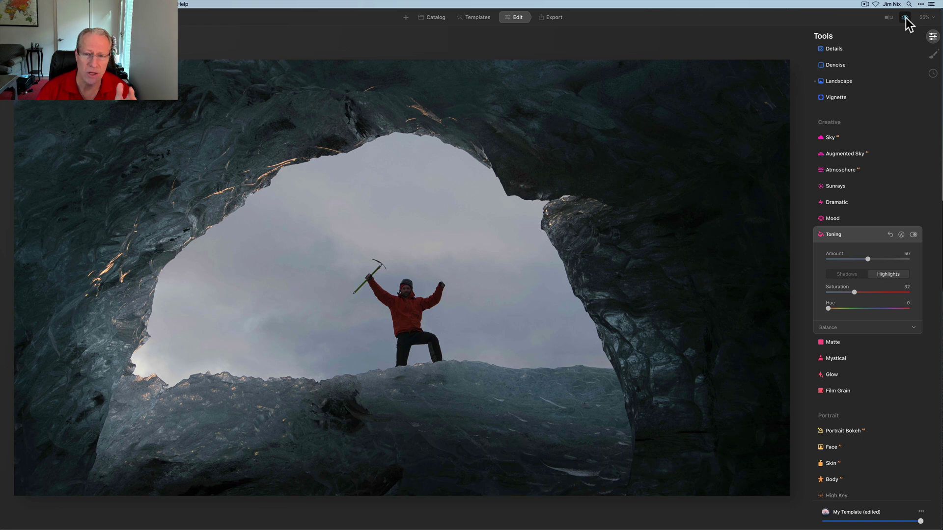
left_click(905, 17)
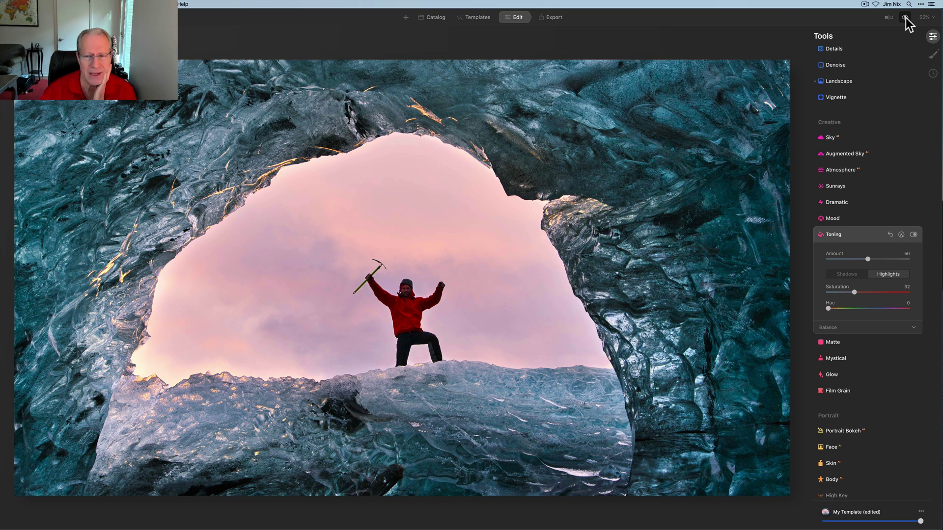
Collapse Toning and set Supercontrast highlights, midtones and shadows contrast to 20, 21 and 23.
scroll(832, 311, "down", 3)
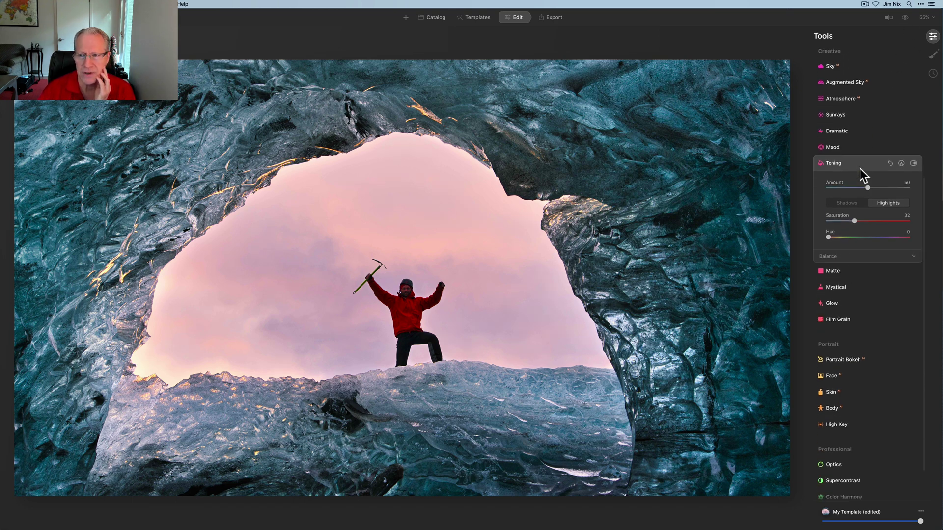
left_click(859, 169)
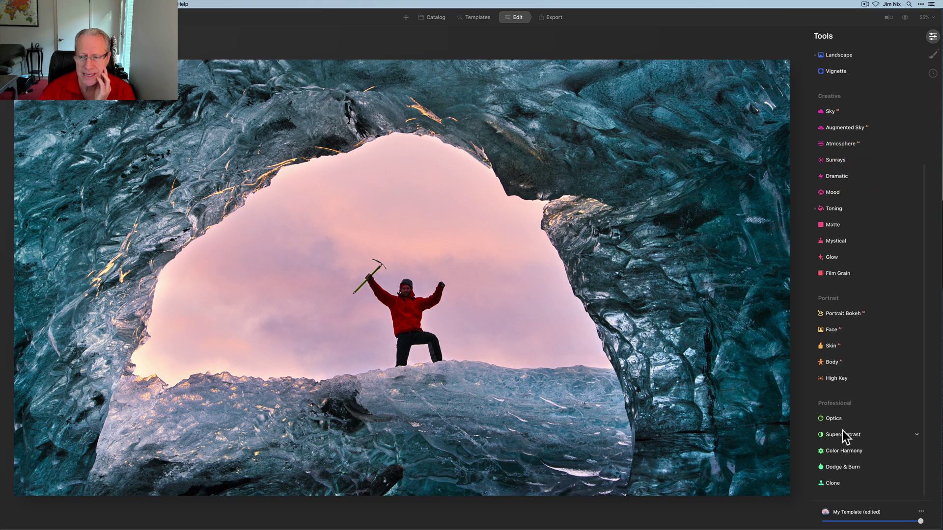
left_click(842, 433)
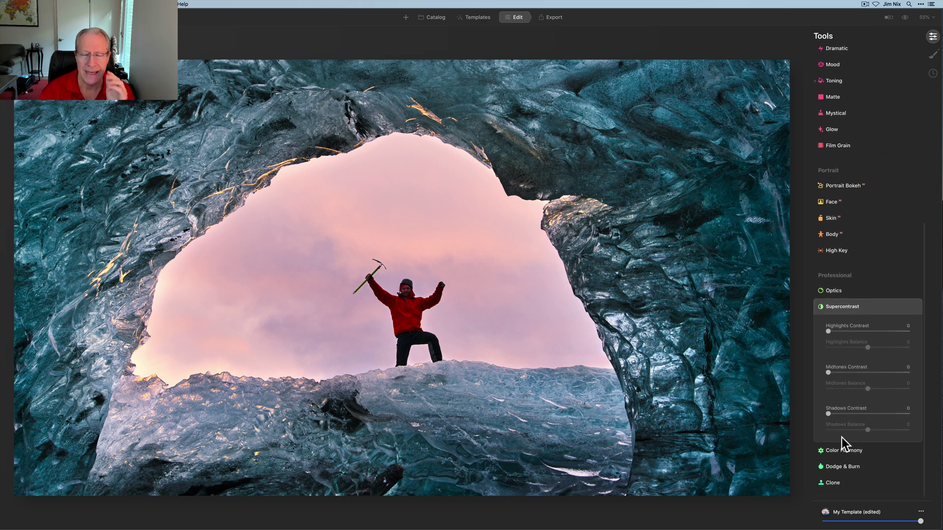
scroll(856, 217, "up", 5)
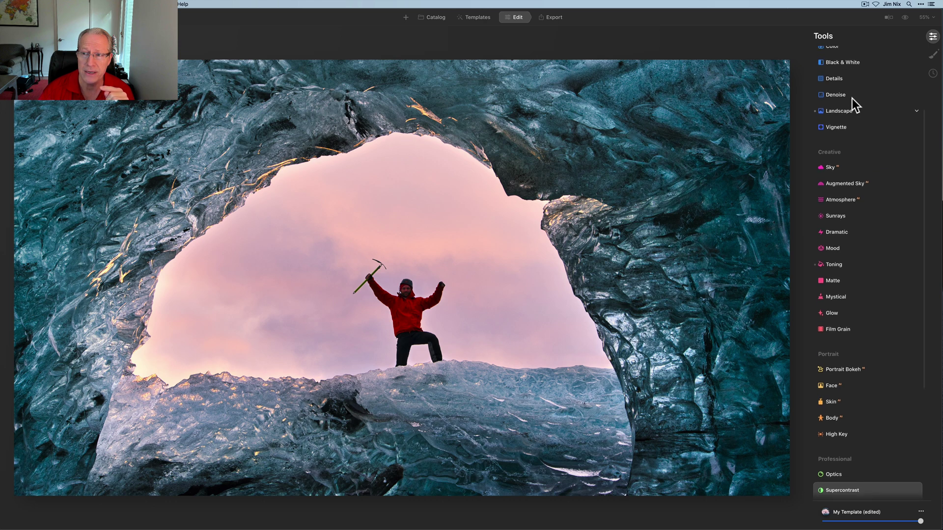
scroll(847, 216, "down", 5)
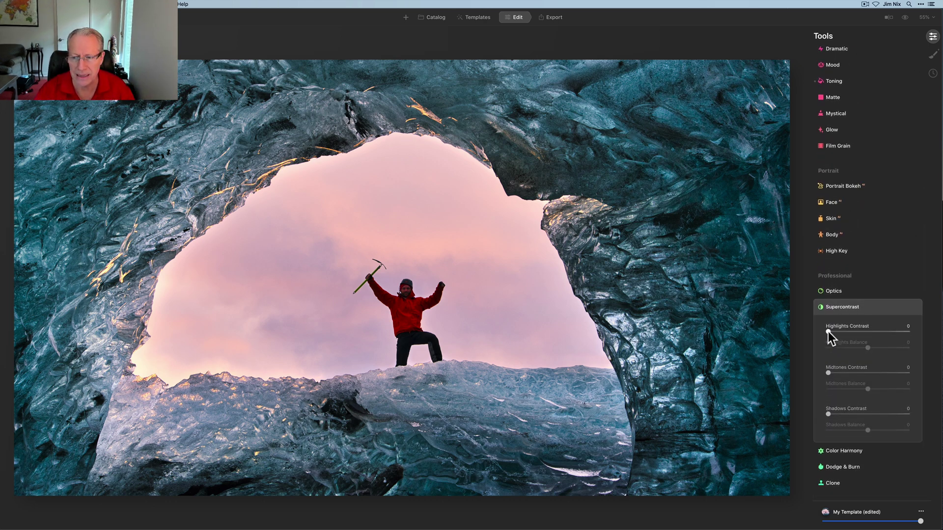
left_click_drag(828, 332, 844, 330)
left_click_drag(829, 374, 847, 373)
left_click_drag(828, 414, 844, 414)
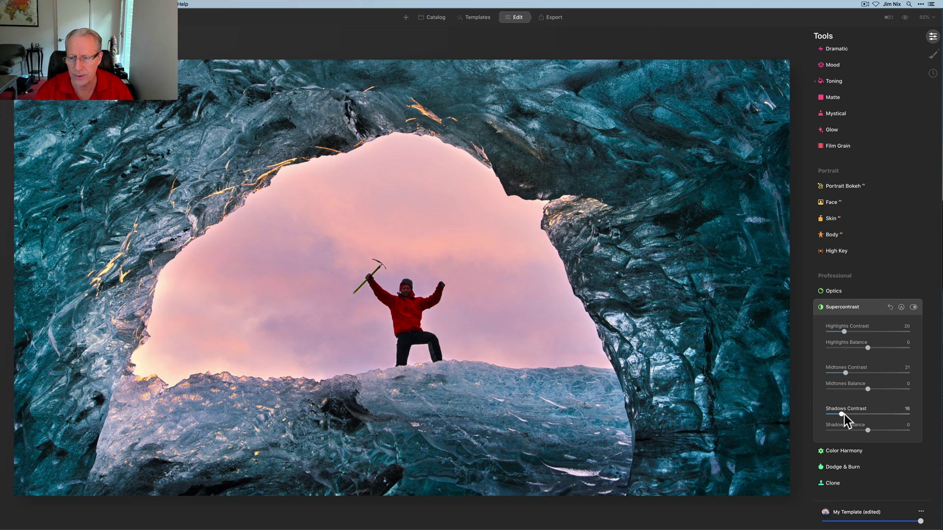
left_click(848, 413)
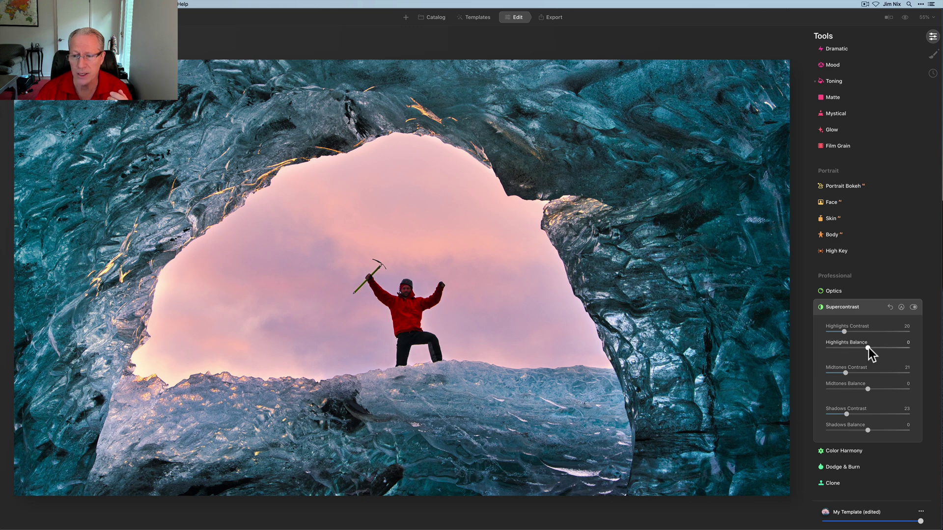
Lower the highlight, midtone and shadow balances, then toggle Supercontrast to compare.
mouse_move(868, 348)
left_mouse_down()
mouse_move(878, 347)
mouse_move(851, 348)
mouse_move(860, 347)
left_mouse_up()
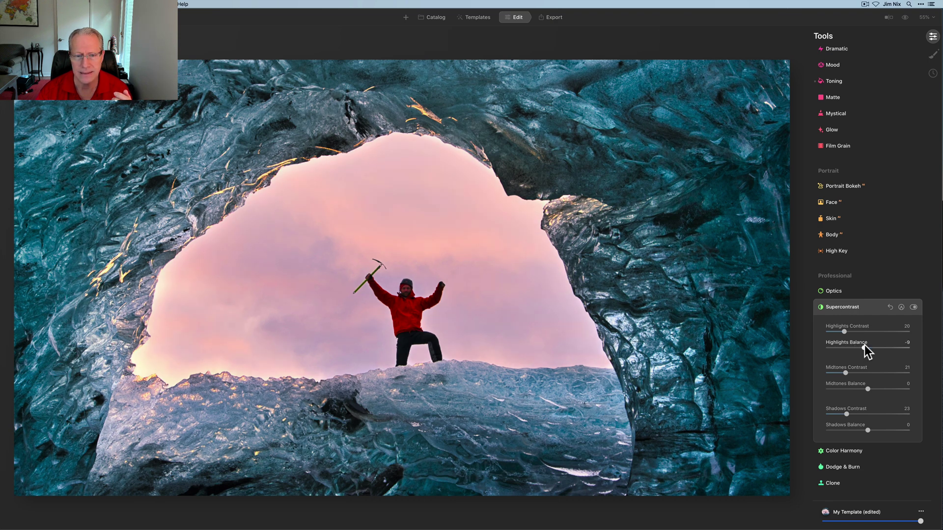
left_click_drag(865, 347, 867, 347)
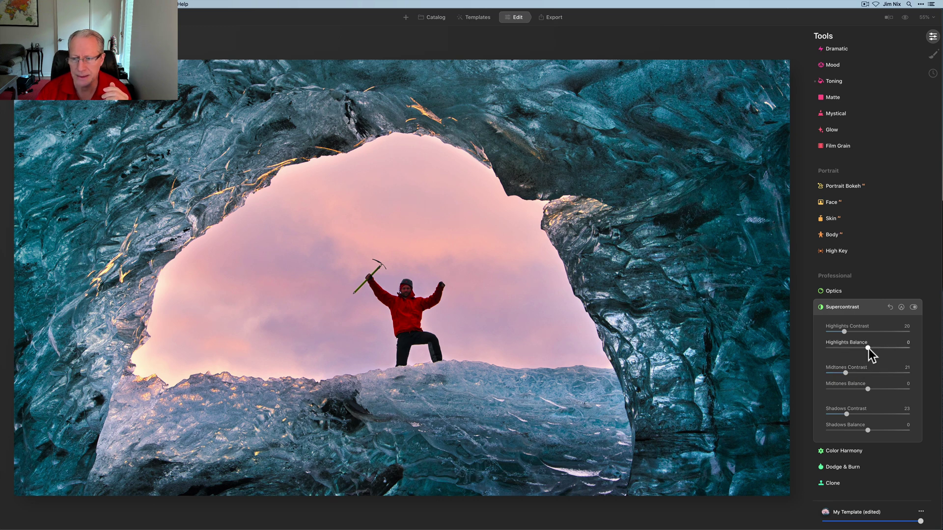
mouse_move(868, 349)
left_mouse_down()
mouse_move(827, 348)
mouse_move(857, 348)
left_mouse_up()
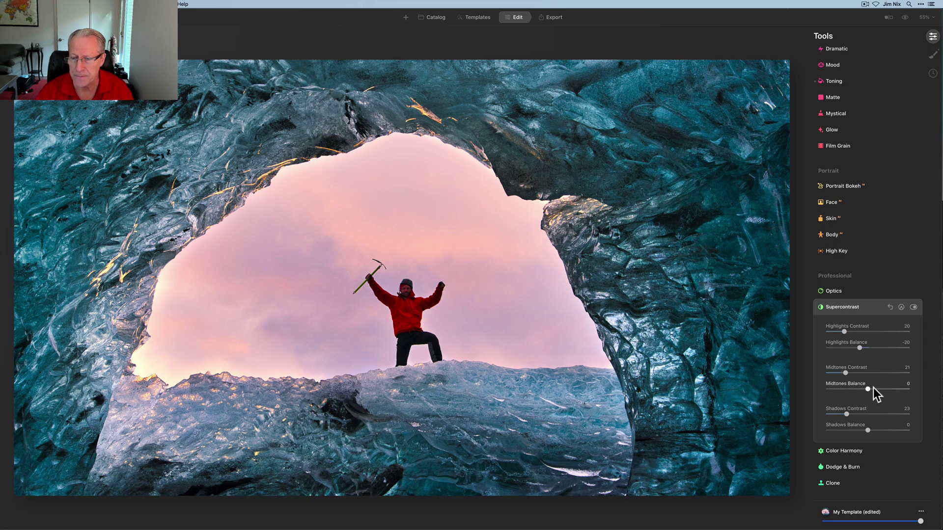
left_click_drag(867, 389, 860, 389)
mouse_move(867, 431)
left_mouse_down()
mouse_move(877, 424)
mouse_move(860, 428)
left_mouse_up()
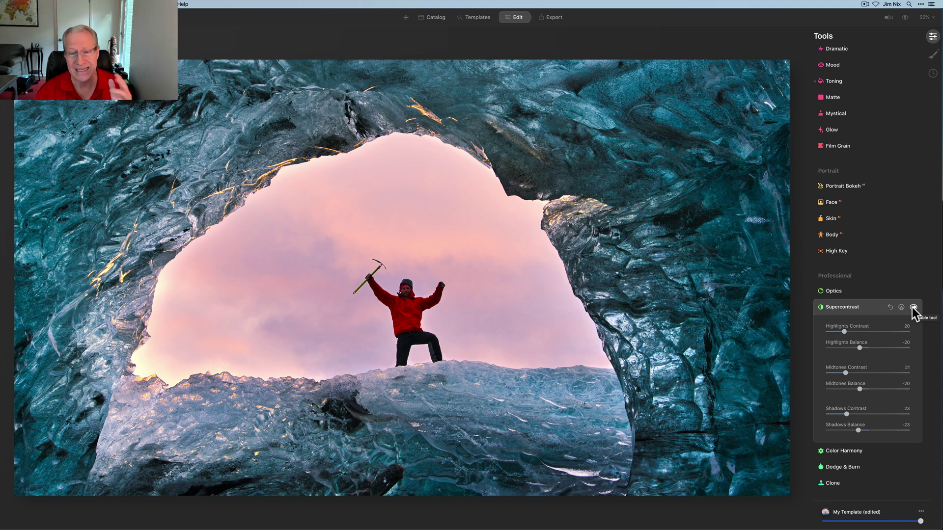
left_click(913, 308)
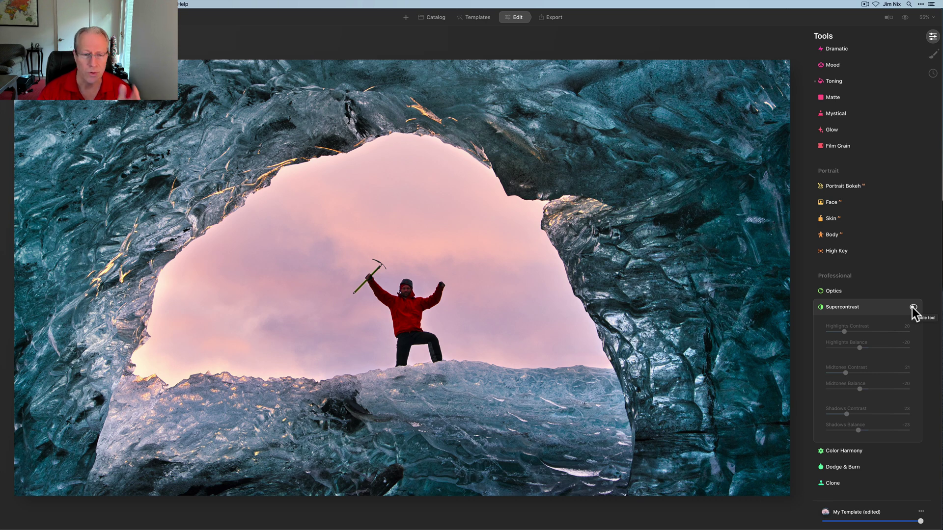
left_click(913, 308)
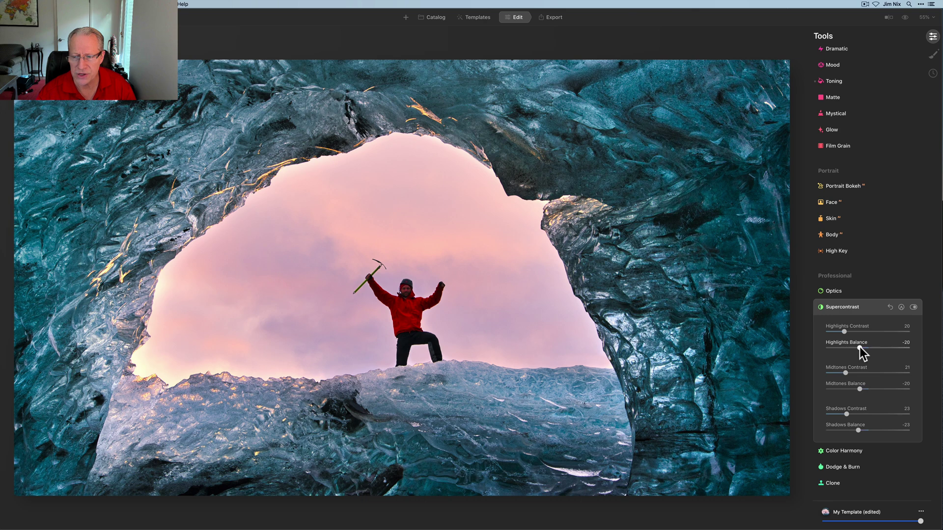
Fine-tune the balances to -39, -38 and -39 and compare Supercontrast off and on.
left_click_drag(860, 347, 850, 347)
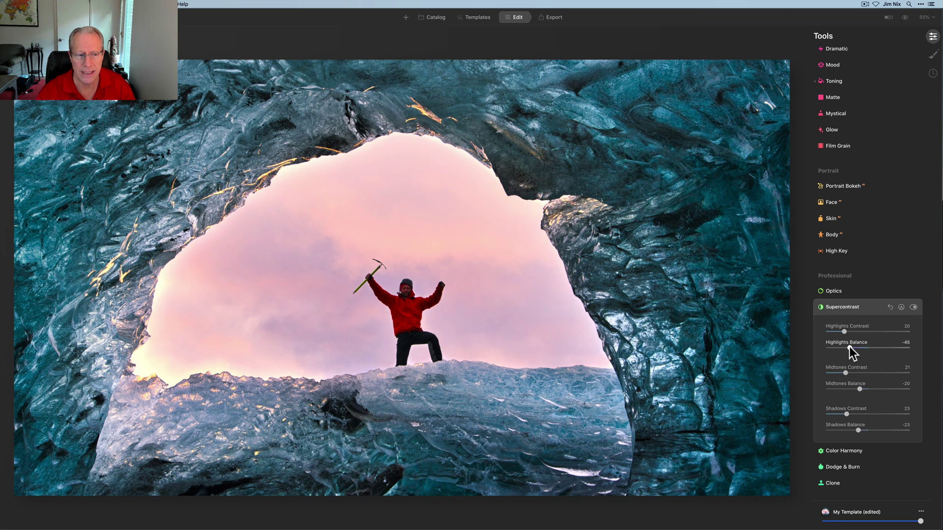
left_click_drag(848, 348, 852, 348)
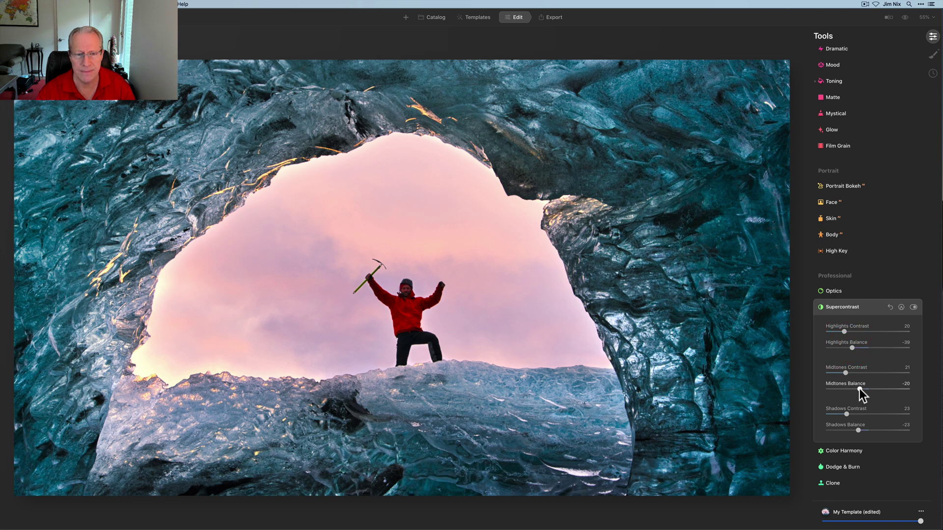
left_click_drag(854, 389, 855, 389)
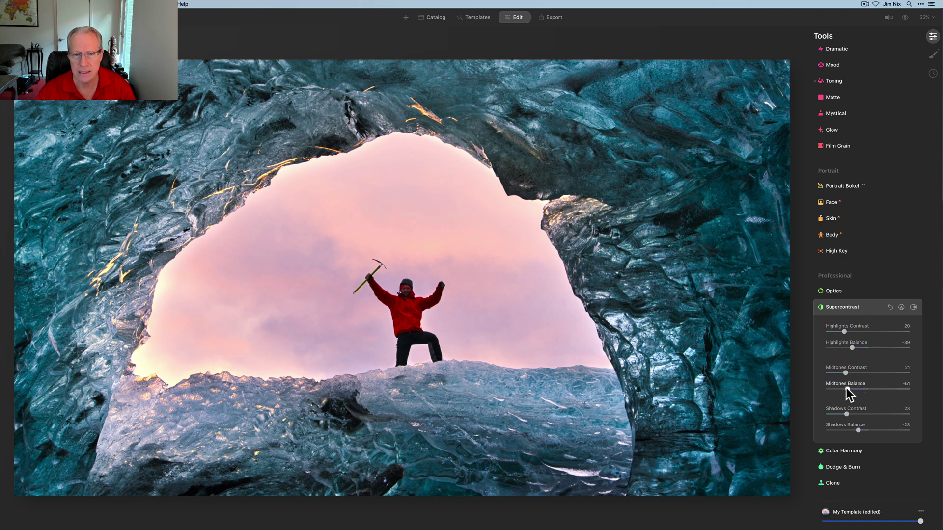
left_click(870, 386)
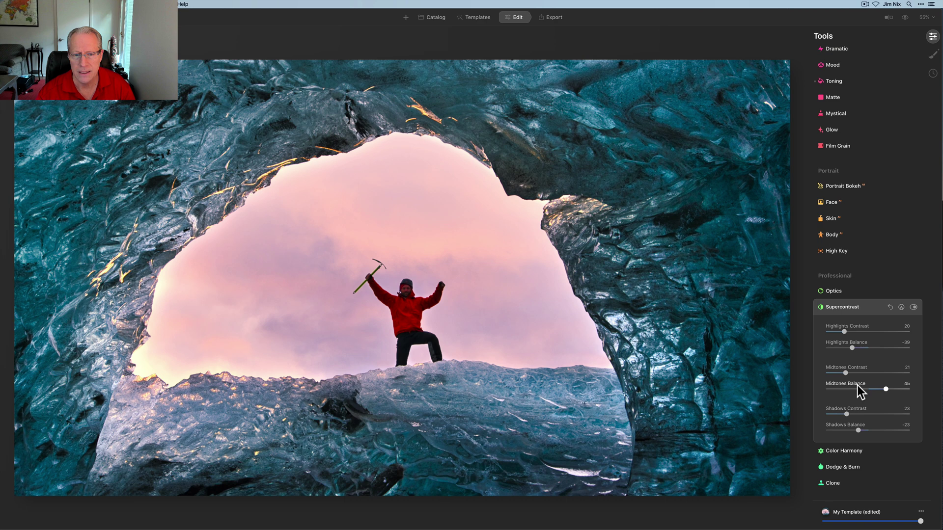
left_click(843, 388)
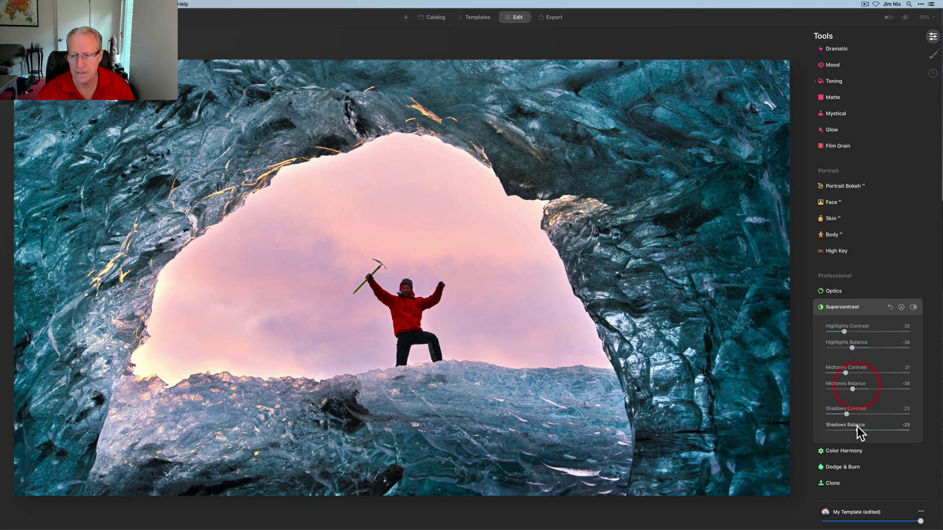
mouse_move(859, 430)
left_mouse_down()
mouse_move(869, 430)
mouse_move(852, 427)
left_mouse_up()
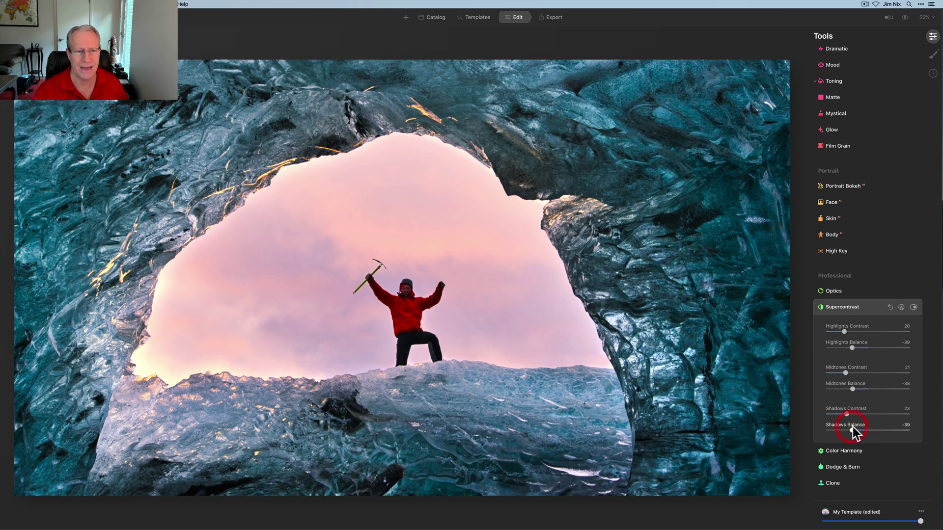
left_click(913, 307)
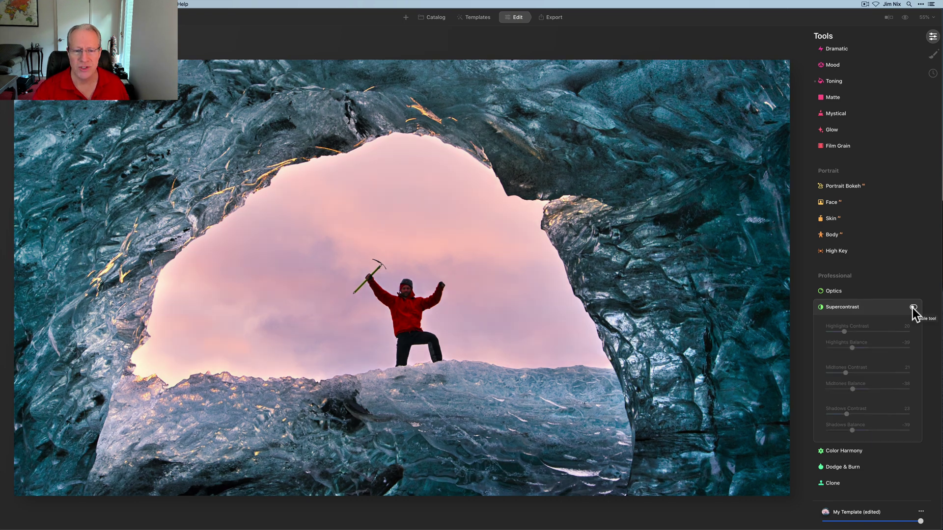
left_click(913, 307)
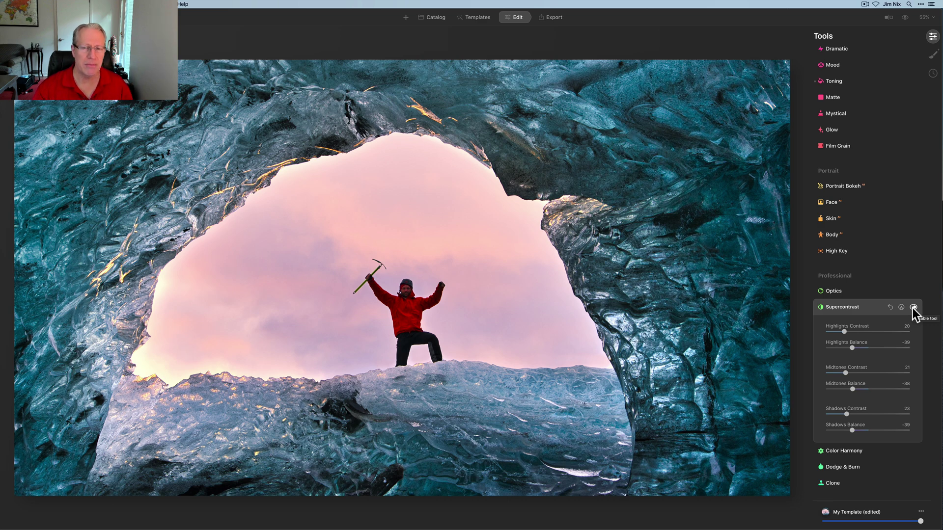
Collapse Supercontrast and flip between the original and the edited ice cave photo.
left_click(881, 305)
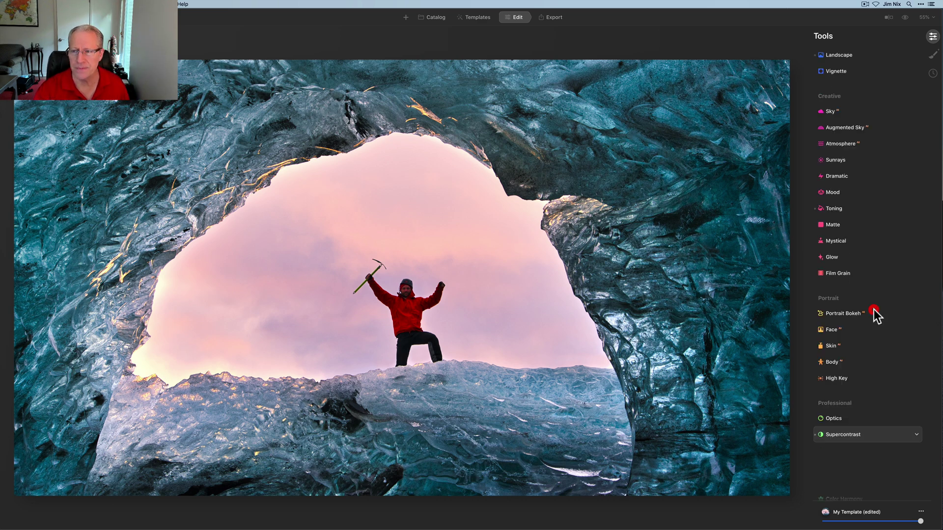
left_click(905, 17)
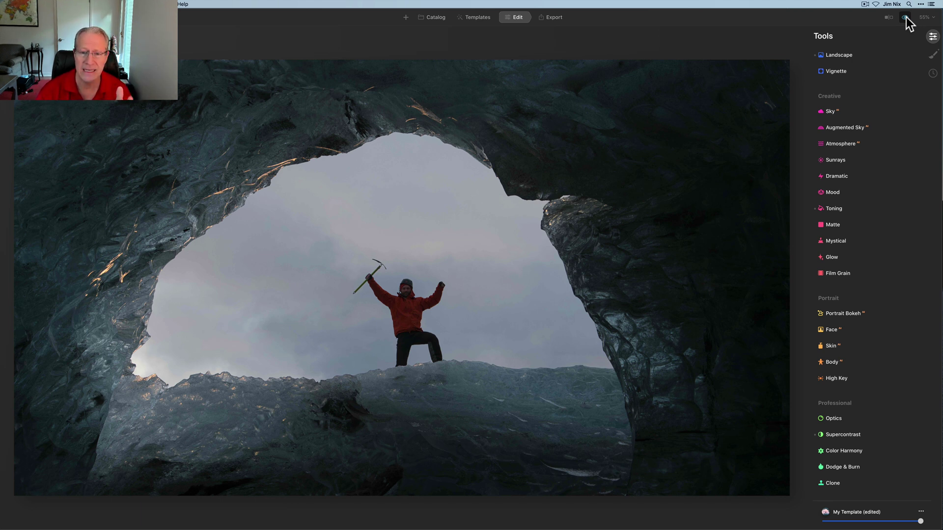
left_click(906, 17)
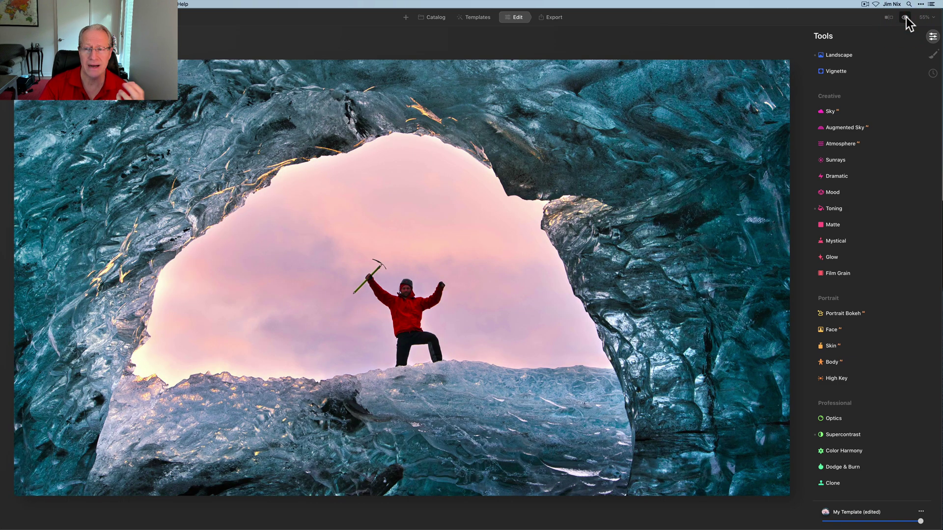
scroll(865, 107, "up", 5)
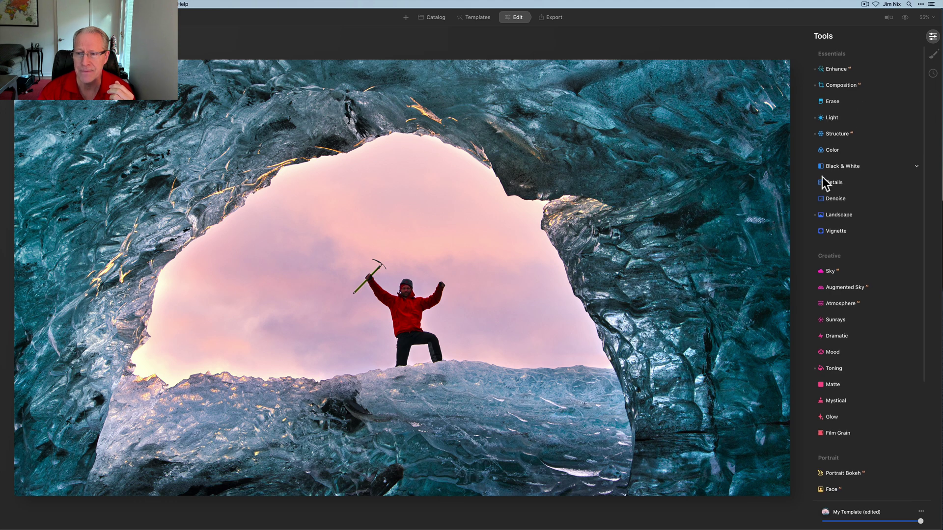
In Color, nudge saturation to -3 and raise HSL red luminance to 73.
left_click(838, 151)
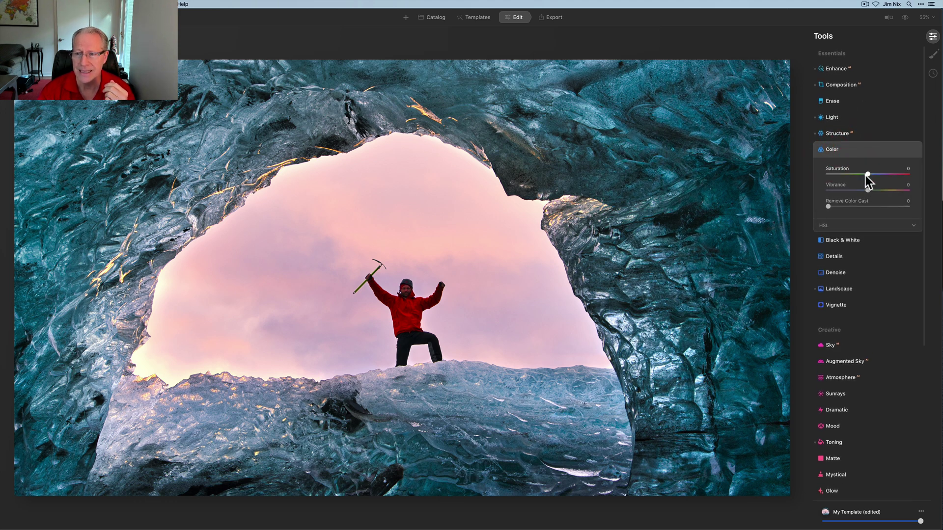
left_click_drag(867, 174, 862, 191)
left_click(826, 227)
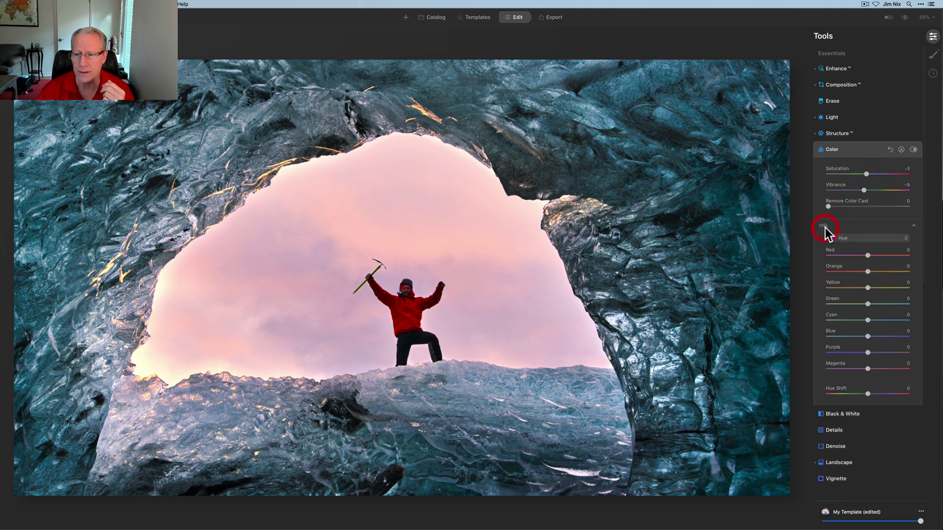
left_click(860, 240)
left_click(855, 255)
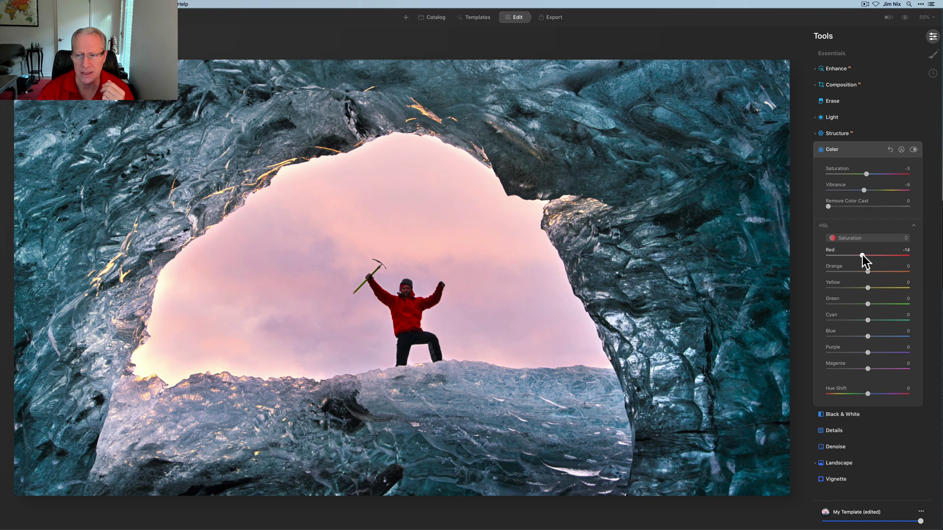
left_click(862, 238)
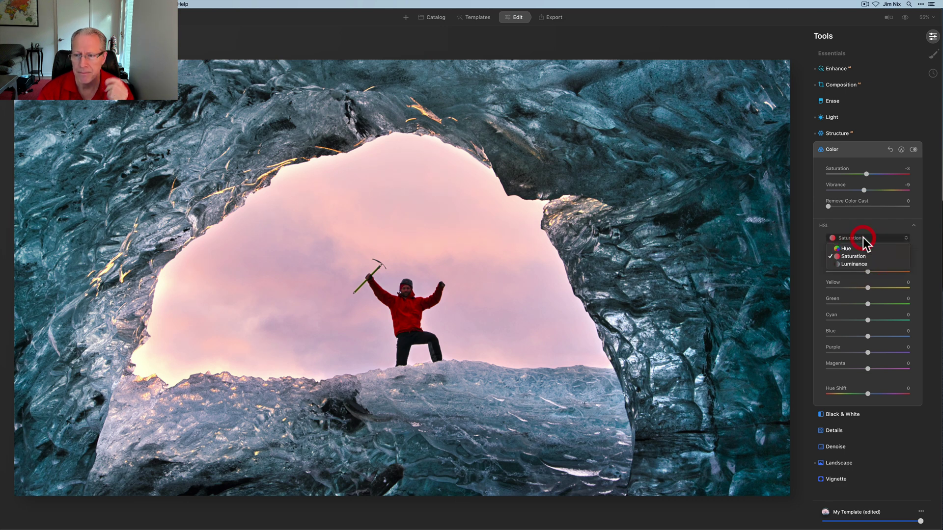
left_click(854, 267)
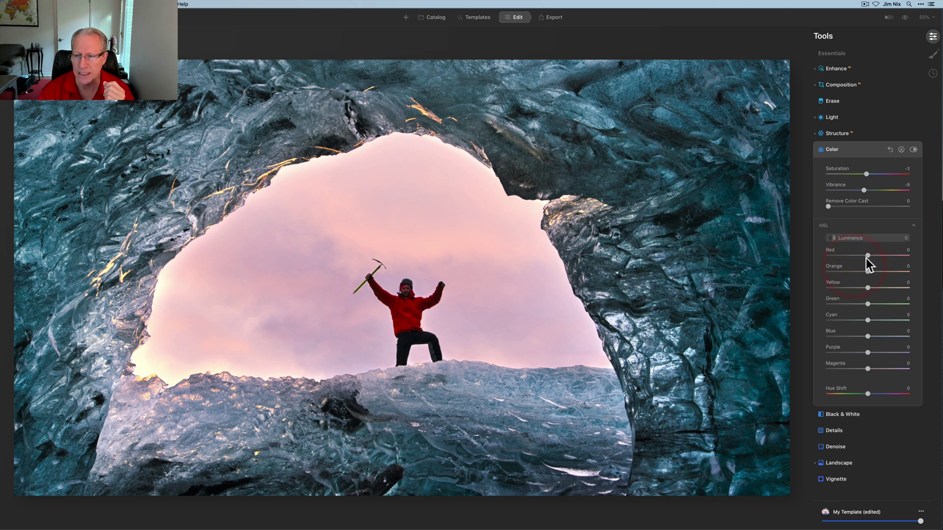
left_click_drag(868, 256, 873, 256)
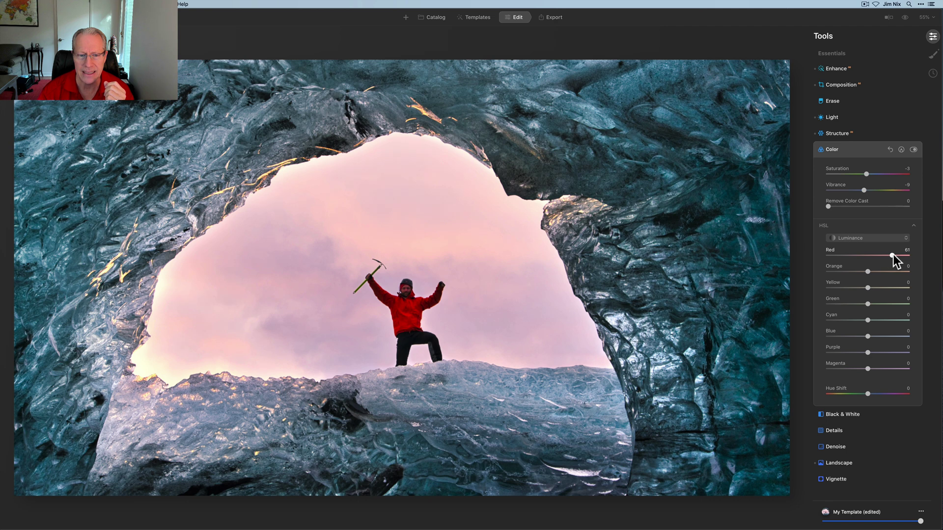
left_click(897, 255)
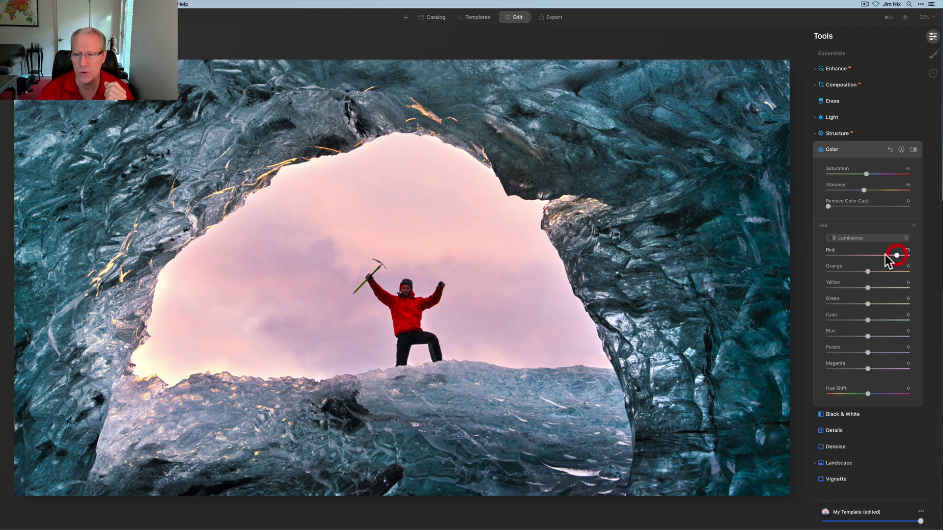
Drop HSL red saturation to -37 and compare with Color toggled off.
left_click(864, 238)
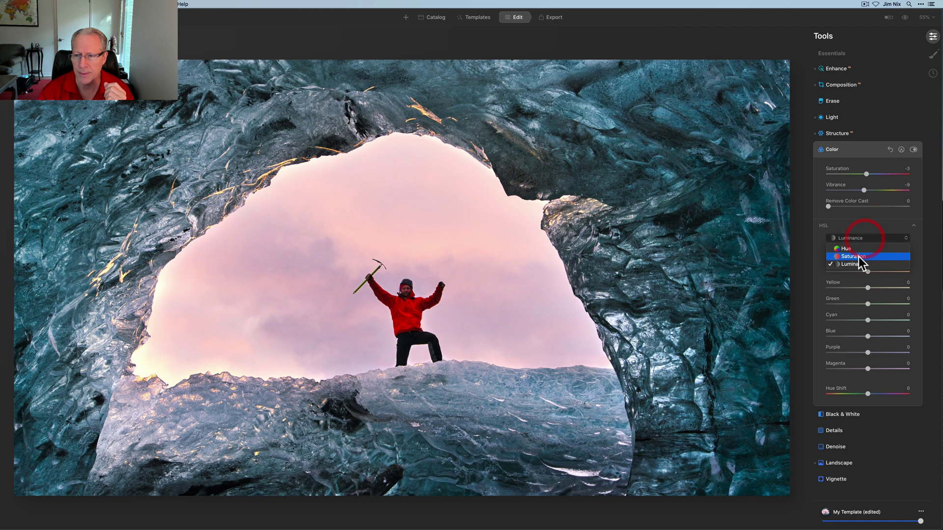
left_click(859, 257)
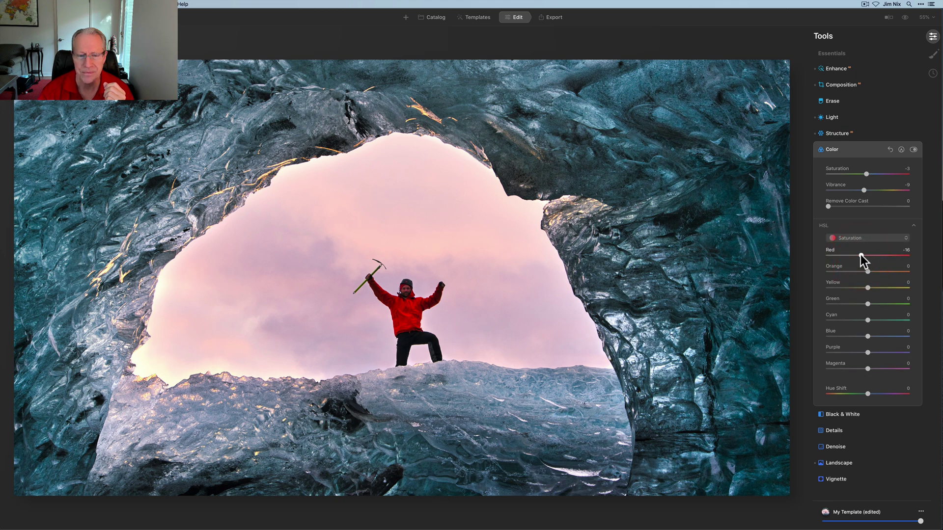
left_click_drag(860, 256, 853, 255)
left_click(913, 150)
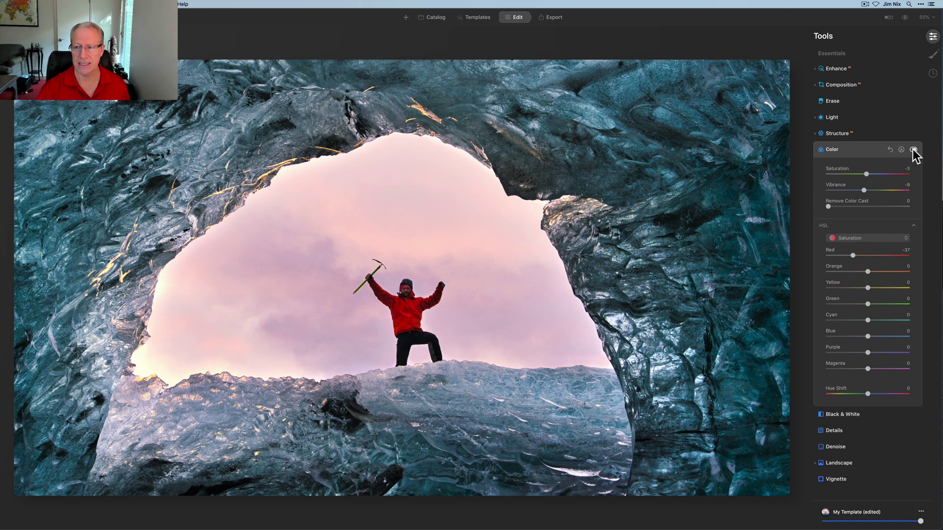
left_click(913, 151)
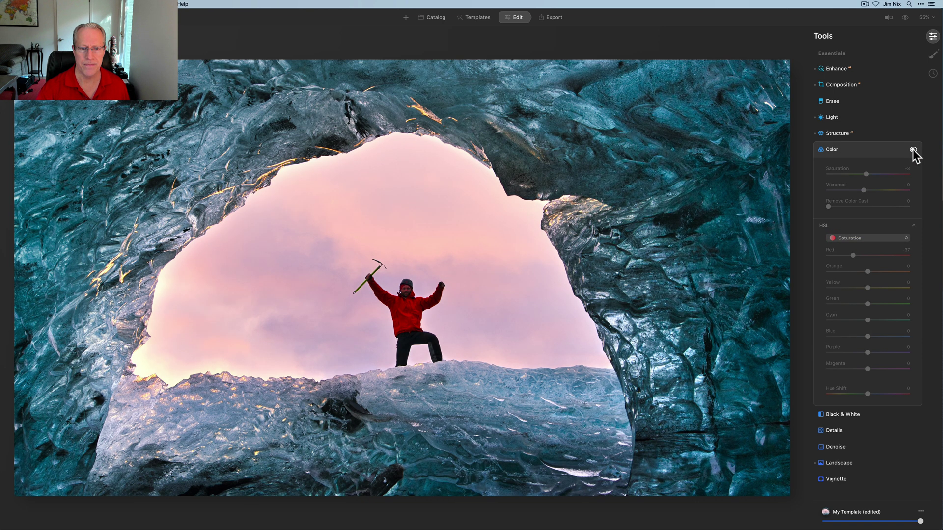
left_click(913, 151)
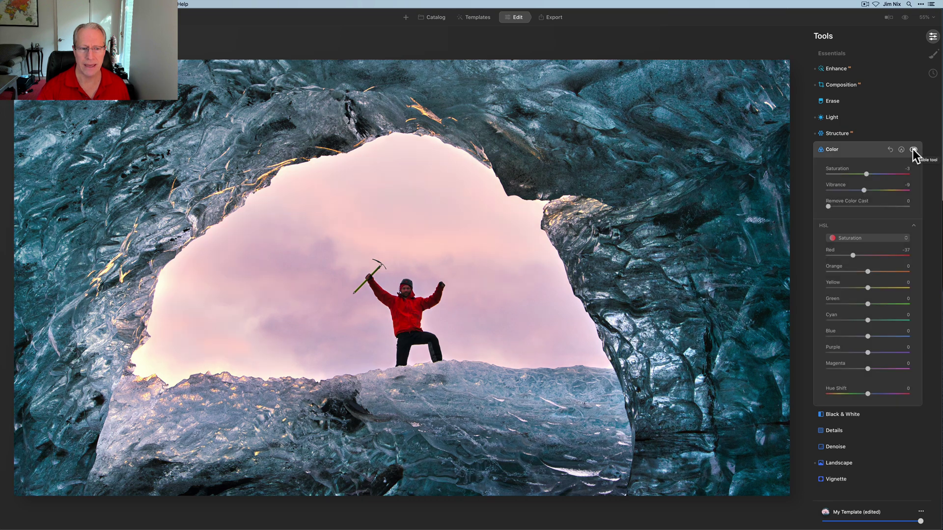
Reset overall Saturation and Vibrance to 0 and recheck the Color effect.
double_click(867, 174)
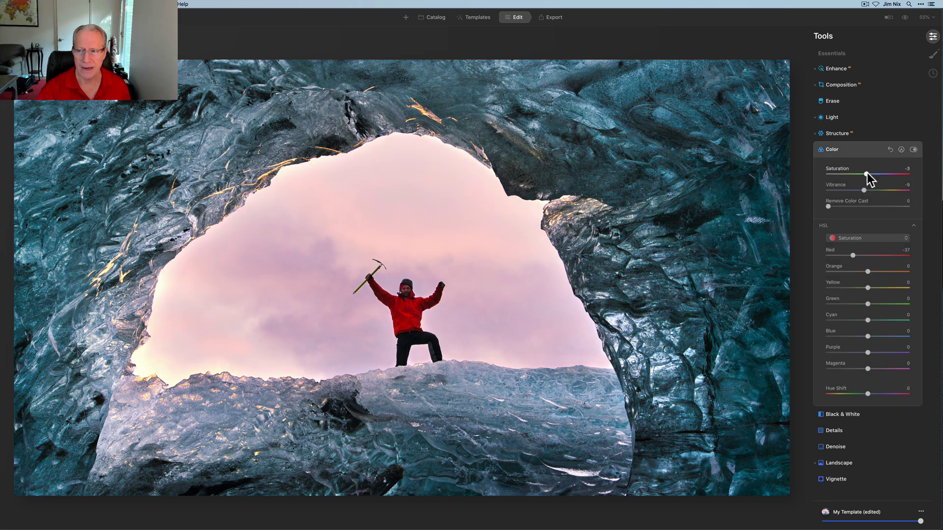
double_click(865, 190)
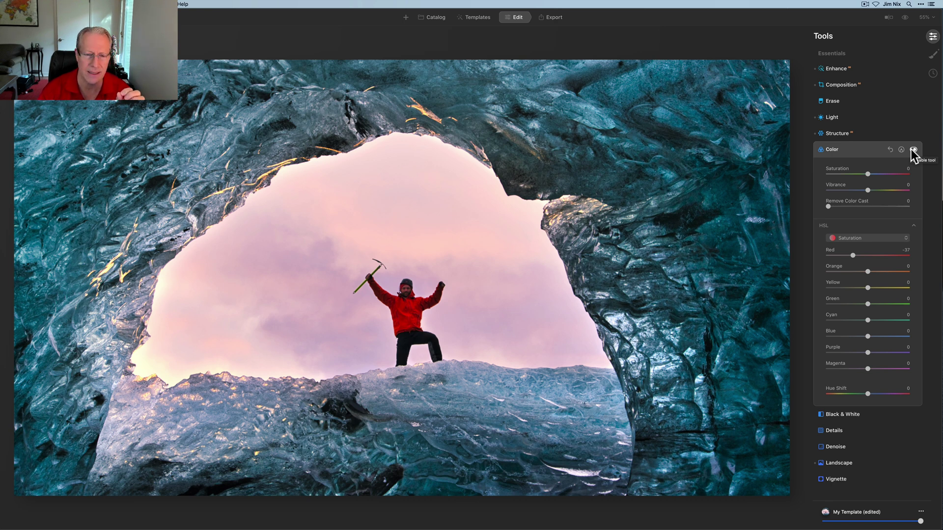
left_click(913, 150)
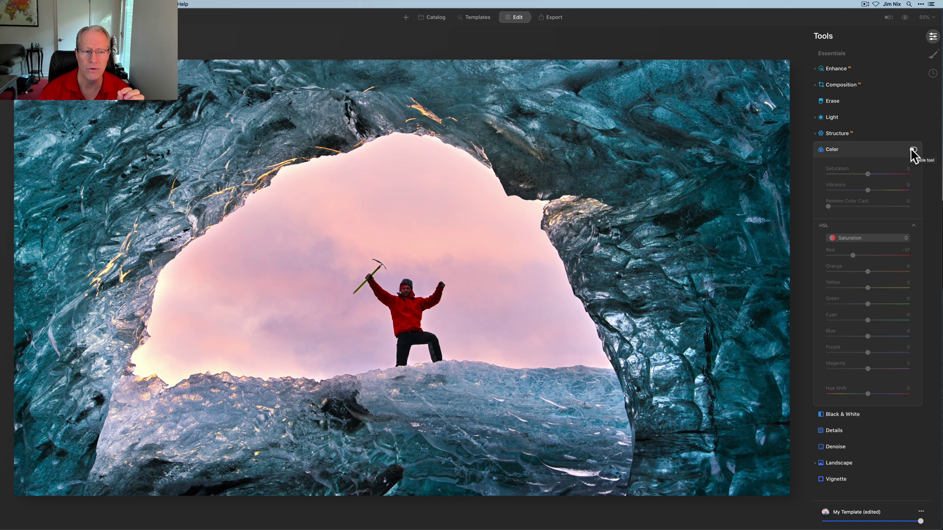
left_click(913, 150)
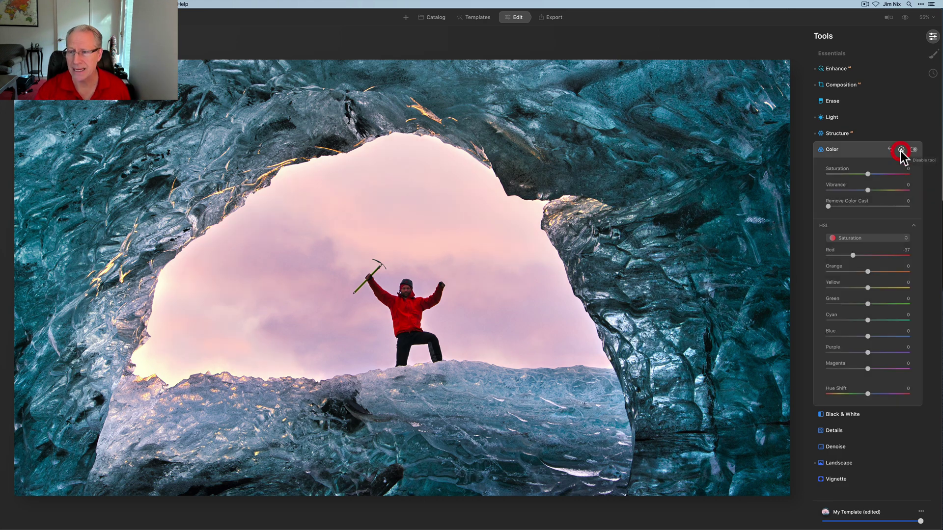
Paint a radius-16 mask over the climber's jacket for the Color tool, then toggle to check.
left_click(901, 149)
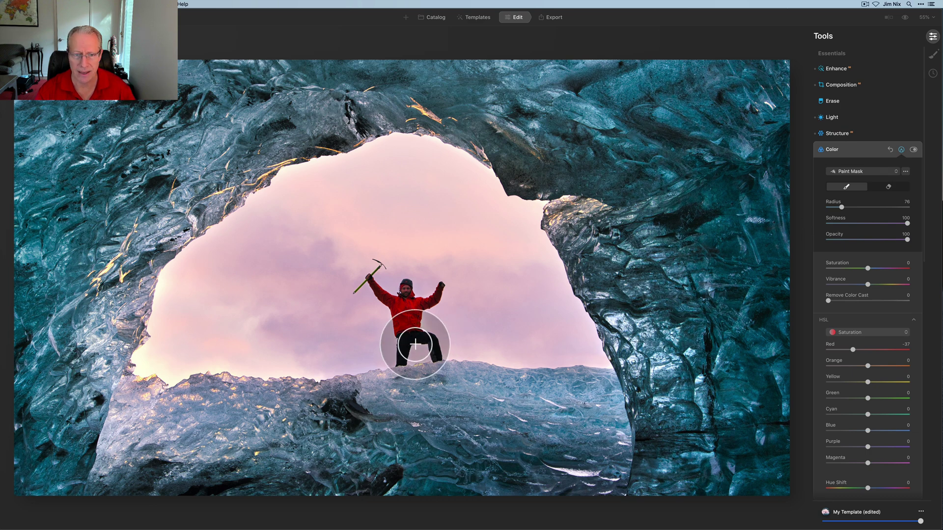
key("bracketleft")
key("bracketleft")
key("bracketleft")
key("bracketleft")
key("bracketleft")
key("bracketleft")
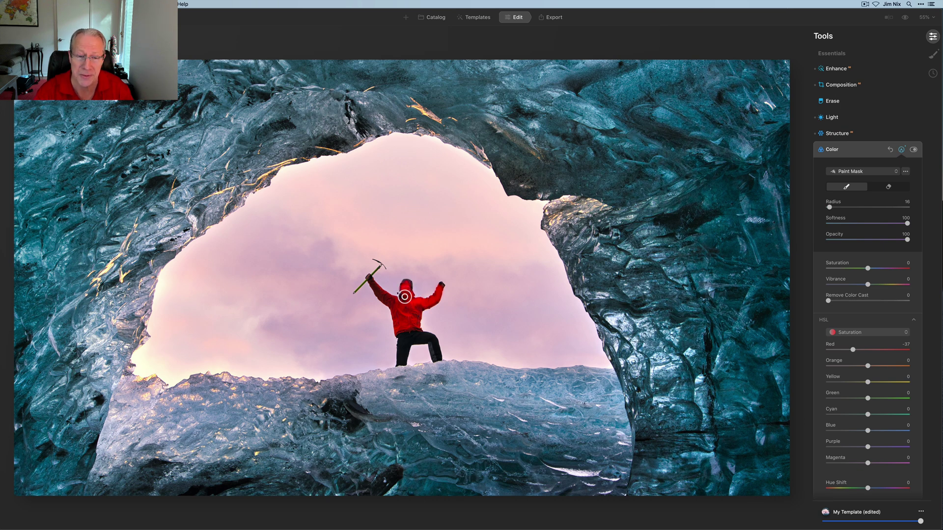
left_click(913, 149)
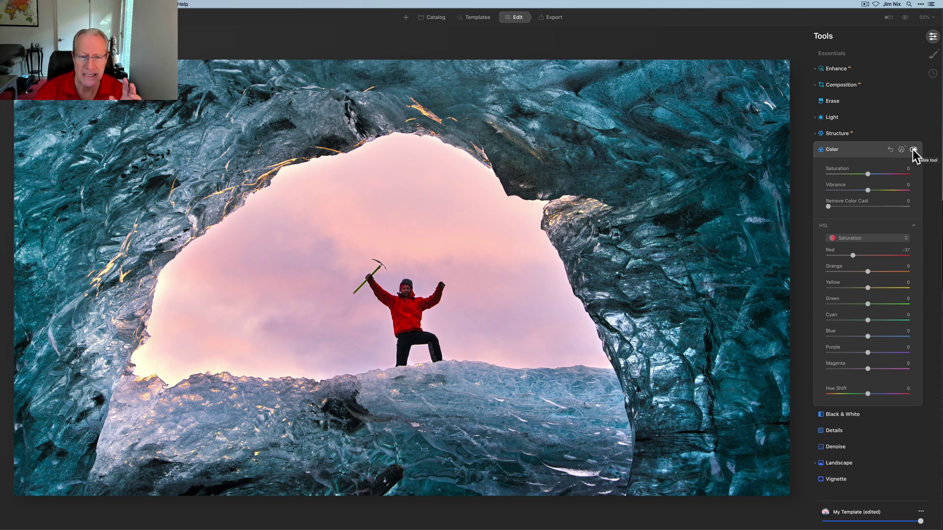
left_click(903, 150)
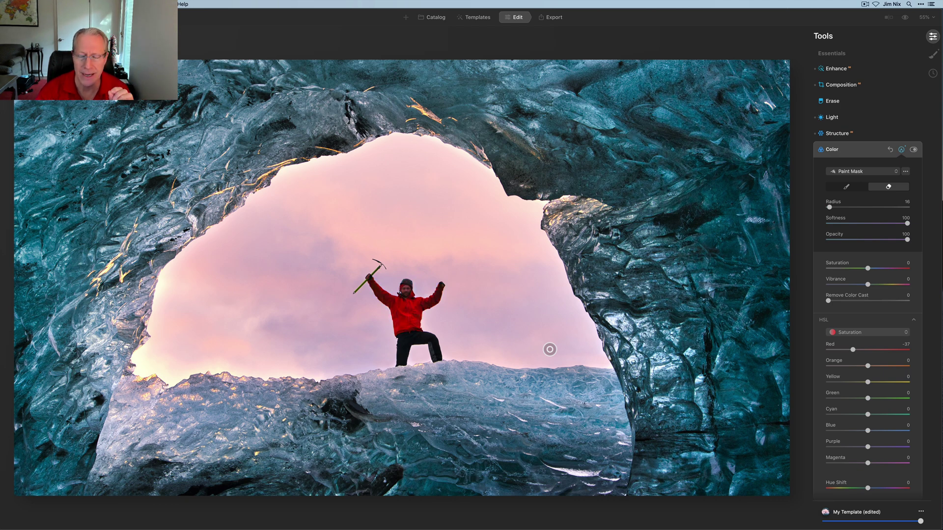
left_click(902, 149)
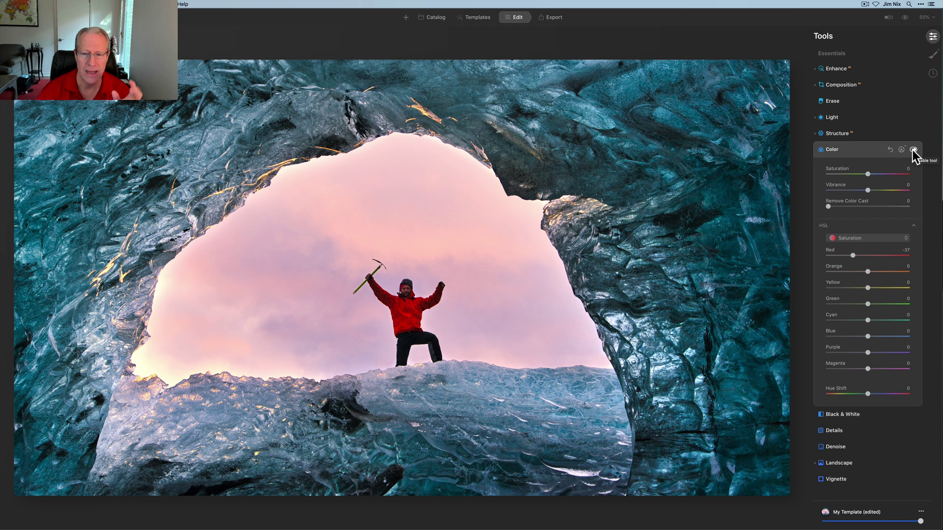
left_click(913, 150)
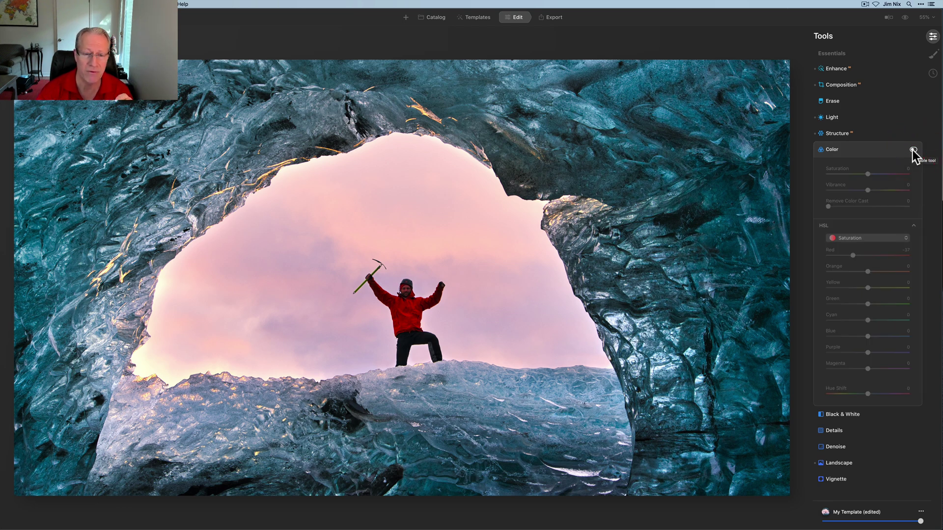
left_click(913, 150)
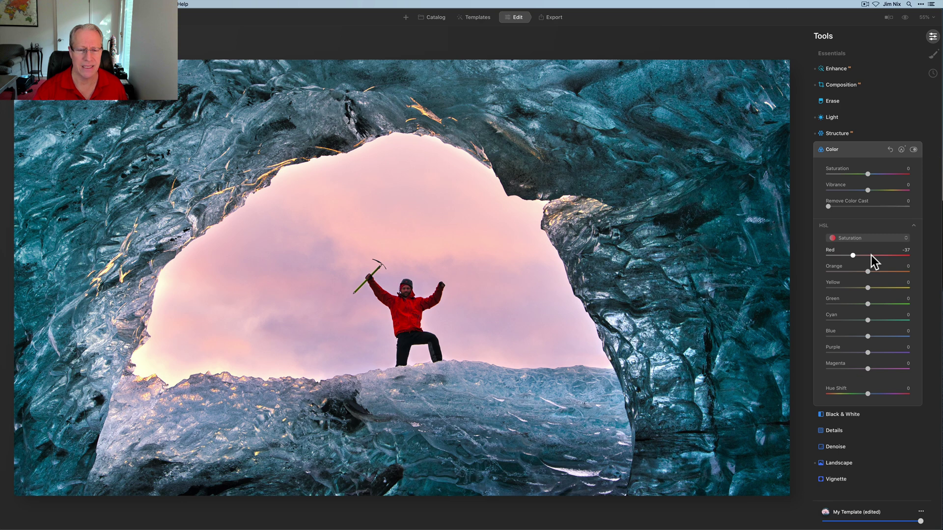
Collapse Color and twice compare the edited photo with the unedited original.
left_click(871, 151)
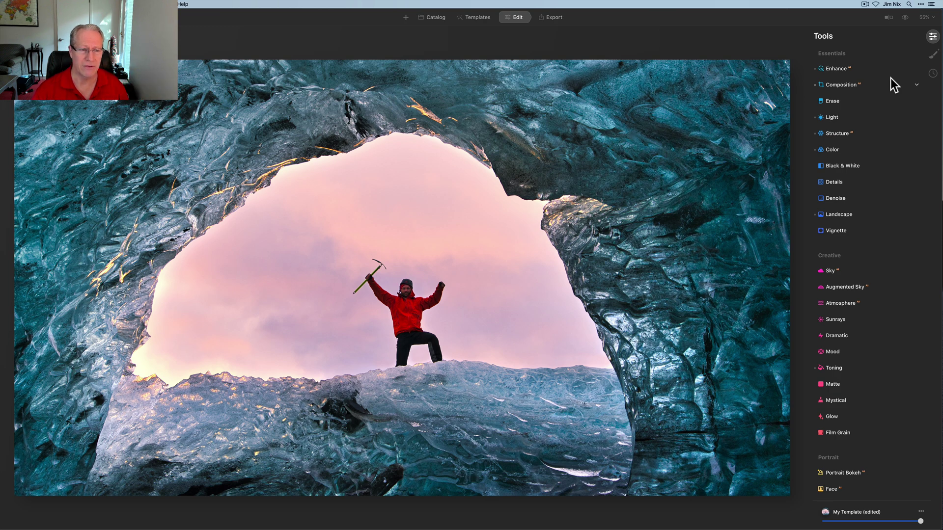
left_click(905, 18)
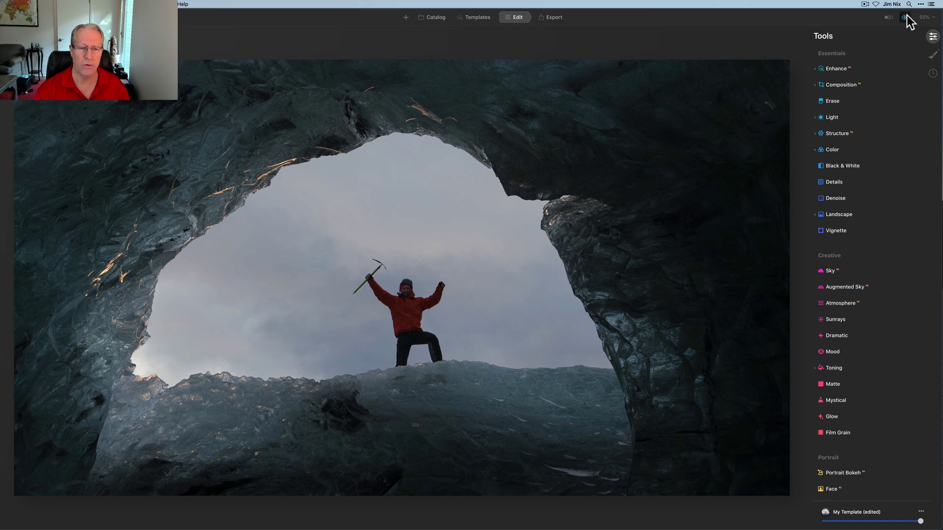
left_click(905, 18)
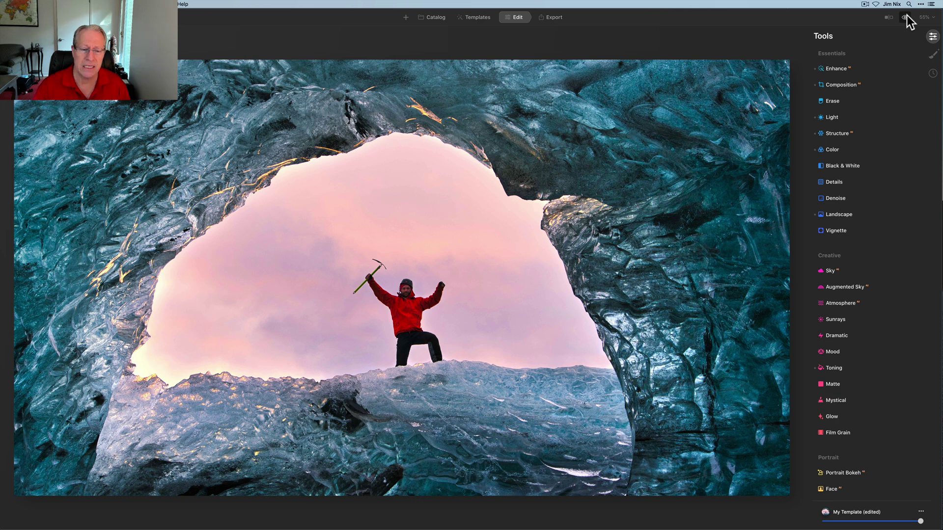
left_click(906, 15)
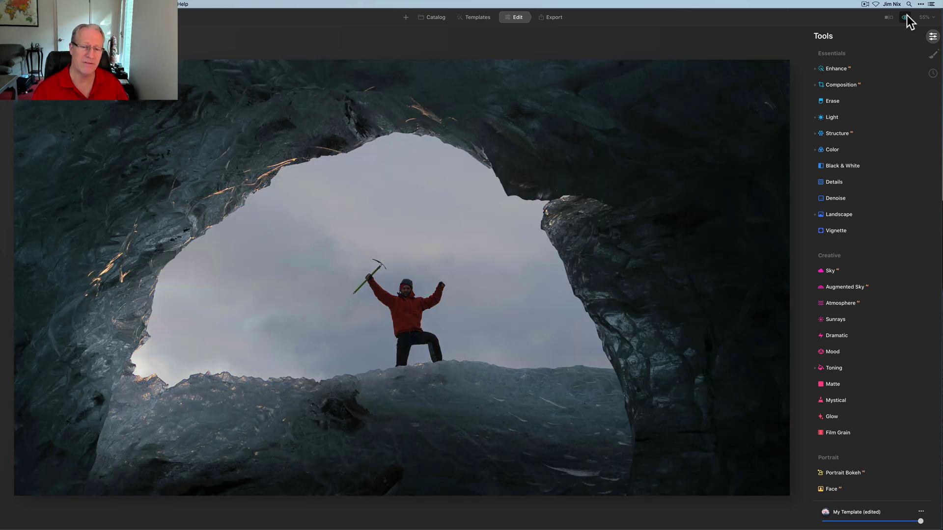
left_click(906, 16)
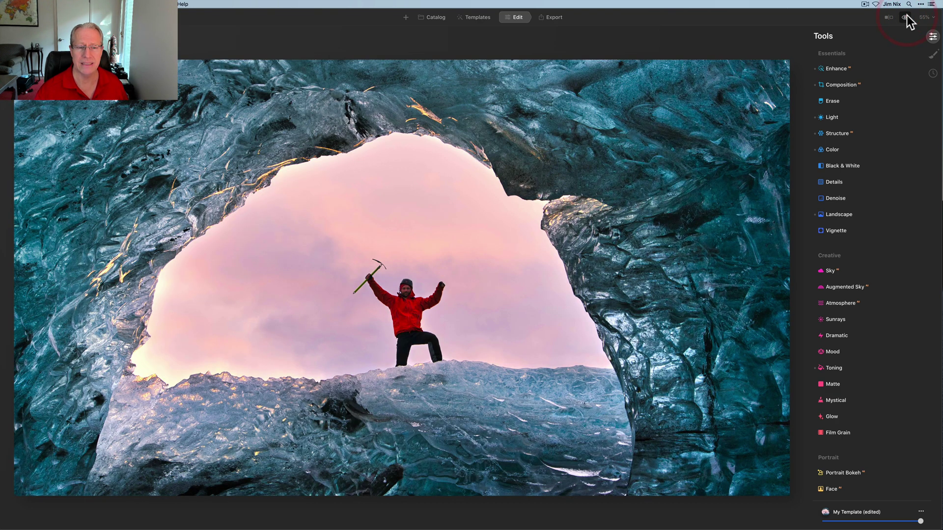